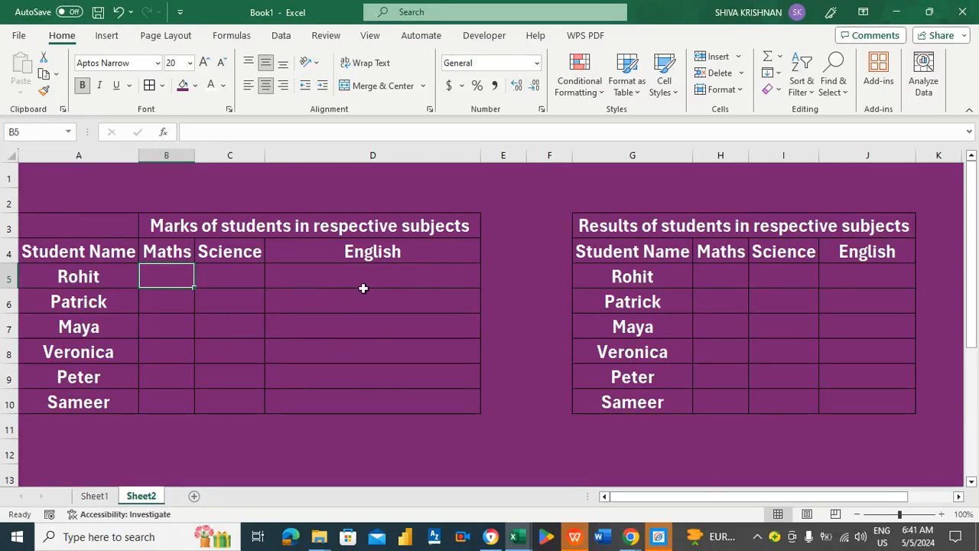
Look over the subject headings and Rohit's row, ending on his Maths mark cell B5.
{"action": "left_click", "coordinate": [517, 246]}
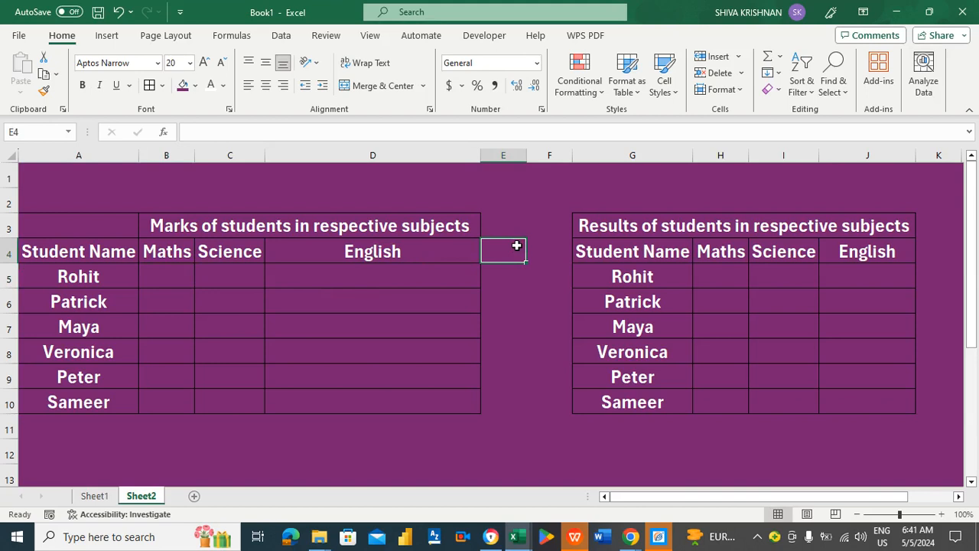
{"action": "left_click", "coordinate": [185, 253]}
{"action": "key", "text": "Right"}
{"action": "key", "text": "Right"}
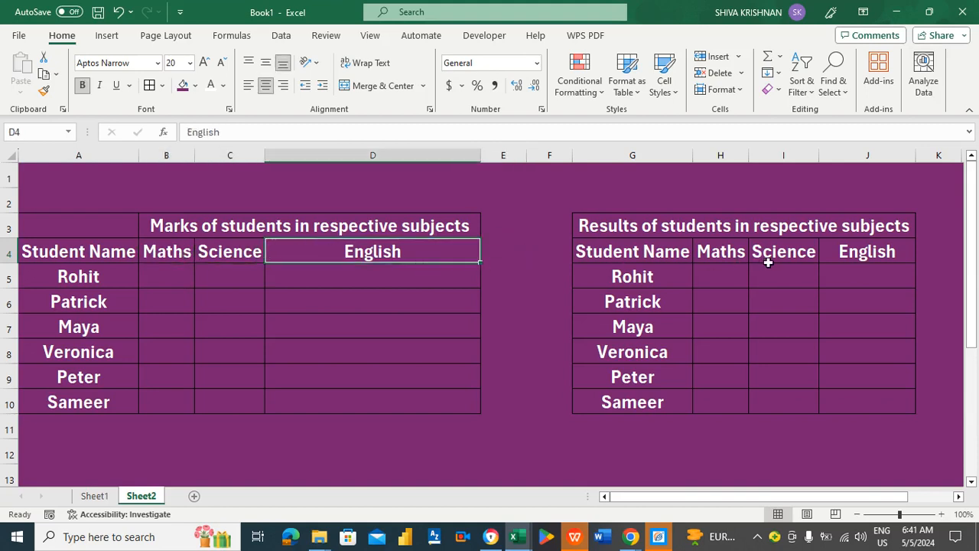
{"action": "left_click", "coordinate": [738, 278]}
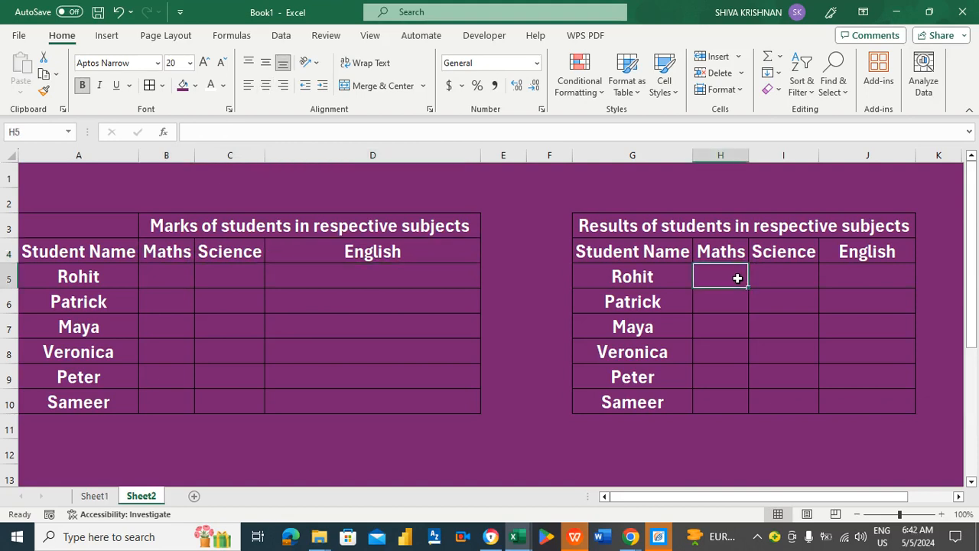
{"action": "key", "text": "Left"}
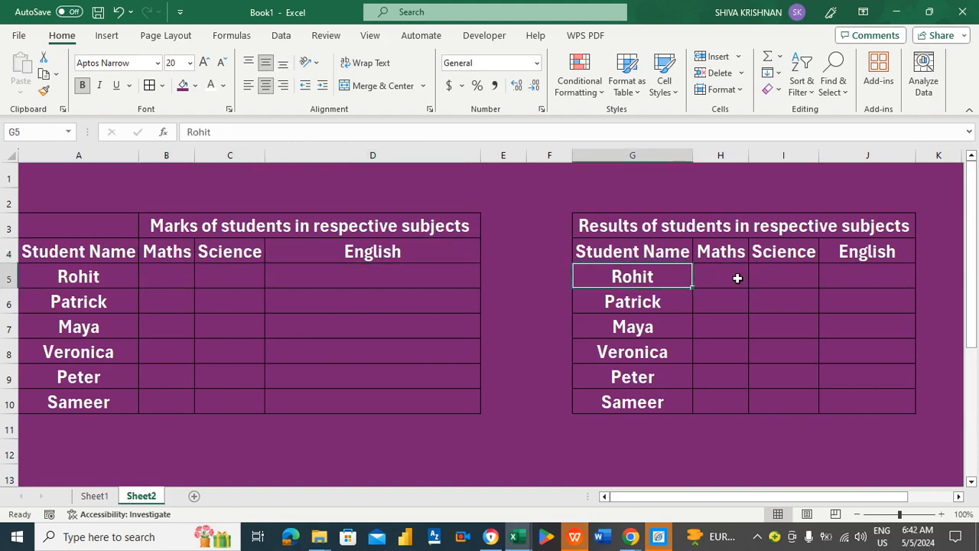
{"action": "key", "text": "Right"}
{"action": "key", "text": "Right"}
{"action": "key", "text": "Right"}
{"action": "key", "text": "Left"}
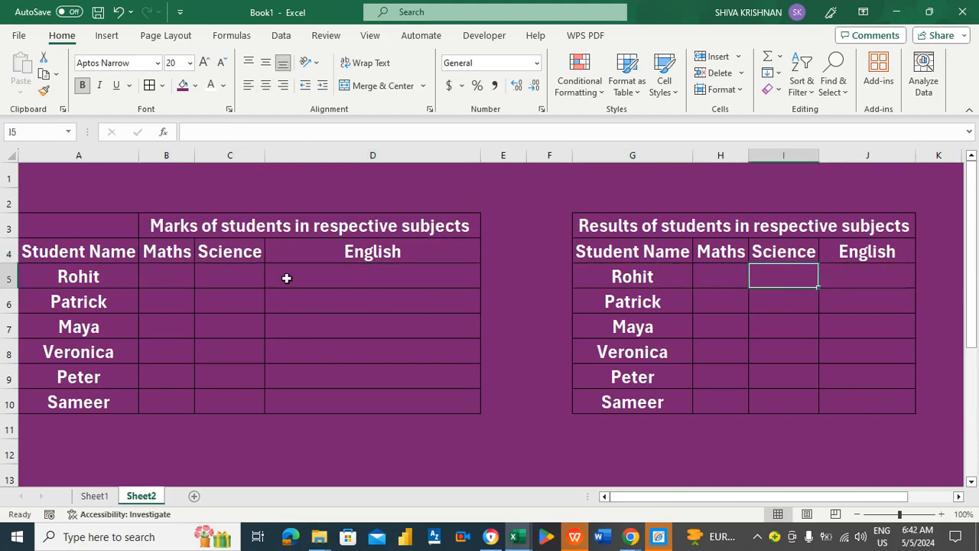
{"action": "left_click", "coordinate": [190, 283]}
Enter =VLOOKUP(A5,Sheet1!A:B,2,FALSE) in B5 so Rohit's Maths shows 40.
{"action": "type", "text": "="}
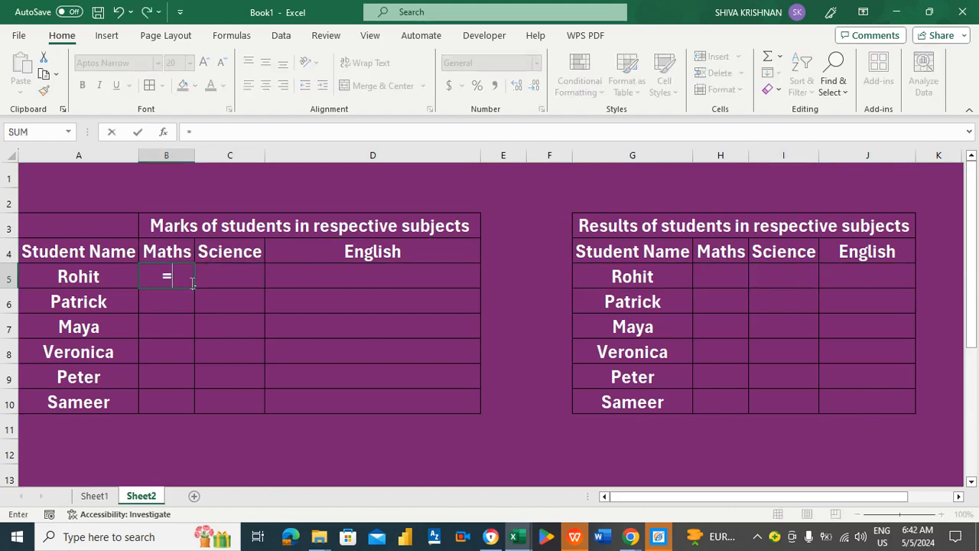
{"action": "type", "text": "vlookup"}
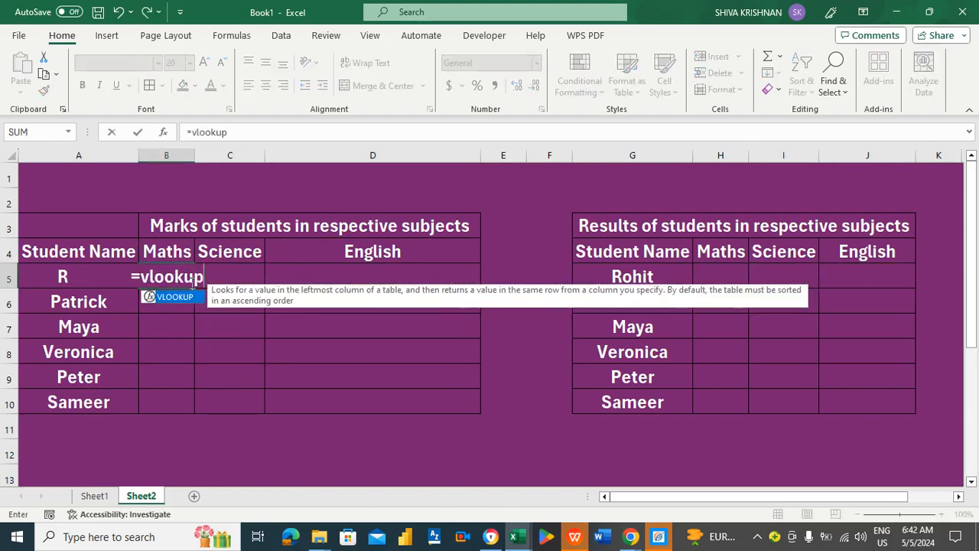
{"action": "type", "text": "("}
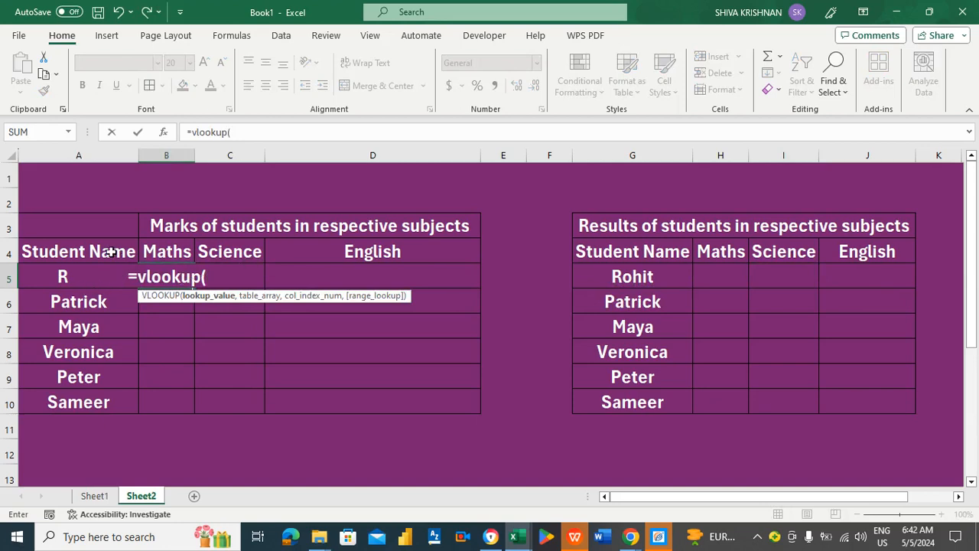
{"action": "type", "text": "A"}
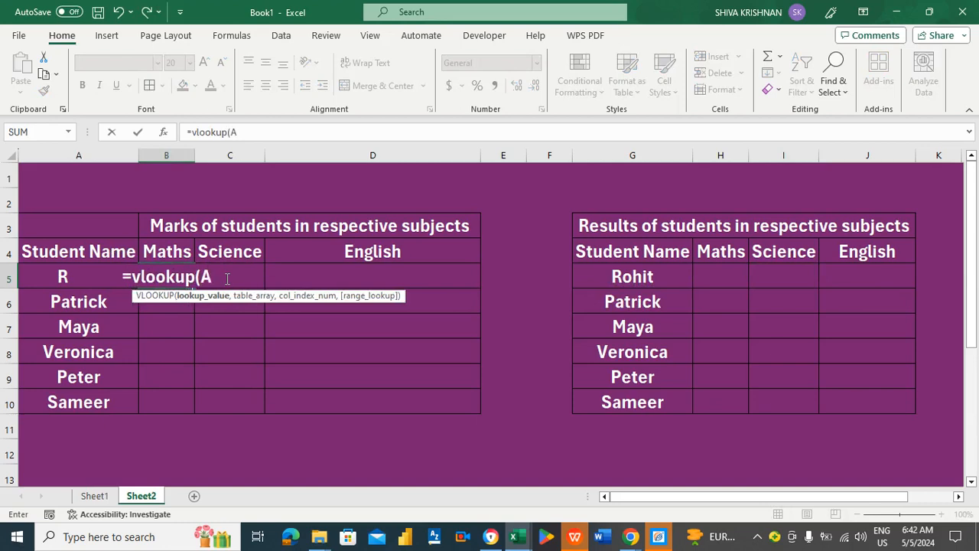
{"action": "type", "text": "5,"}
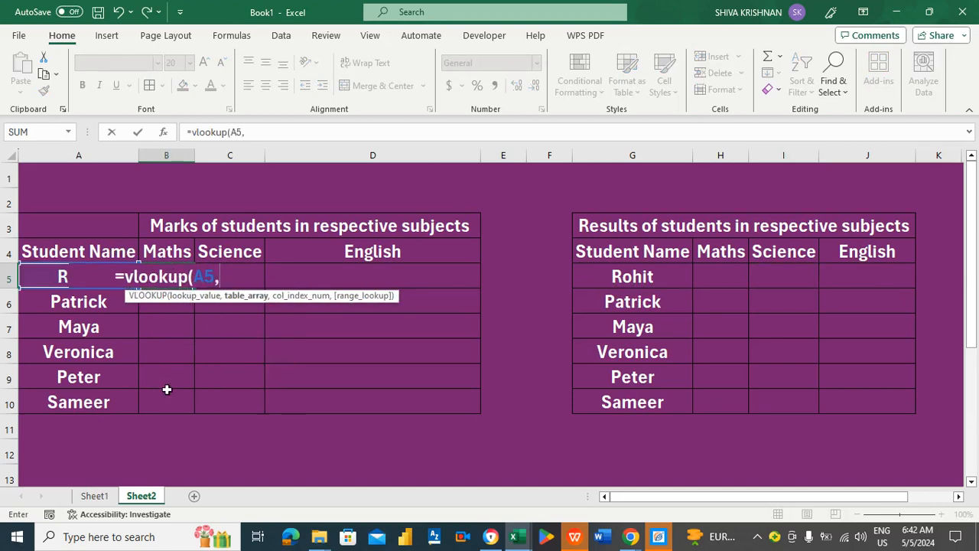
{"action": "left_click", "coordinate": [103, 495]}
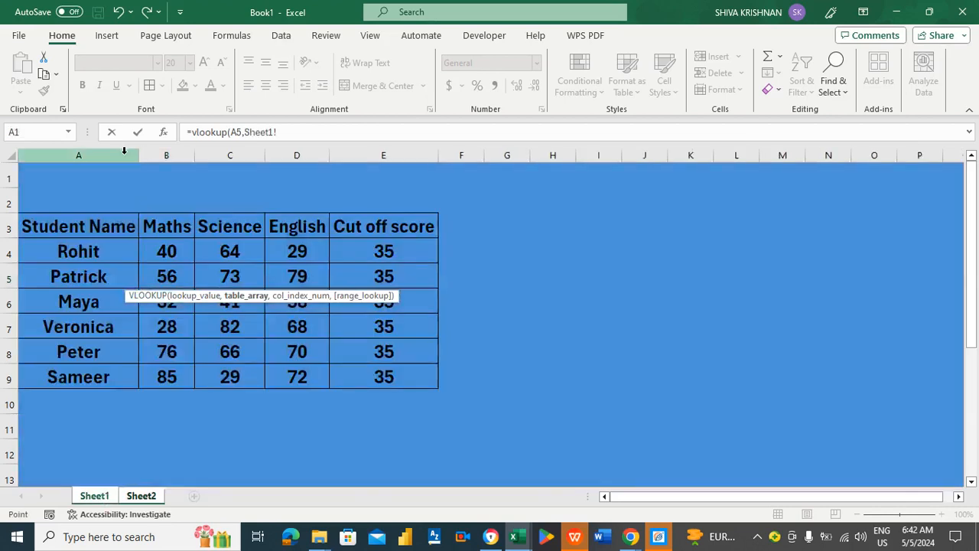
{"action": "left_click_drag", "start_coordinate": [122, 156], "coordinate": [153, 159]}
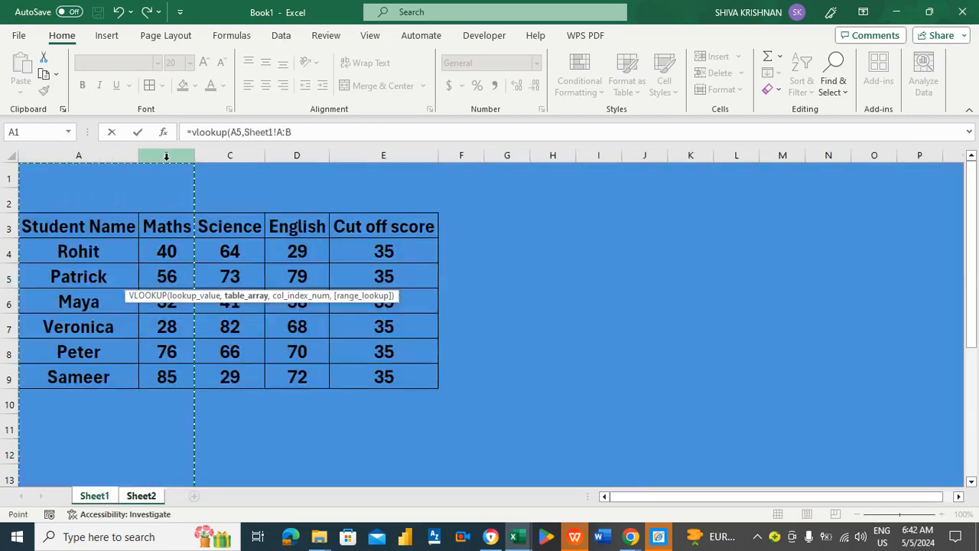
{"action": "left_click", "coordinate": [319, 134]}
{"action": "type", "text": ","}
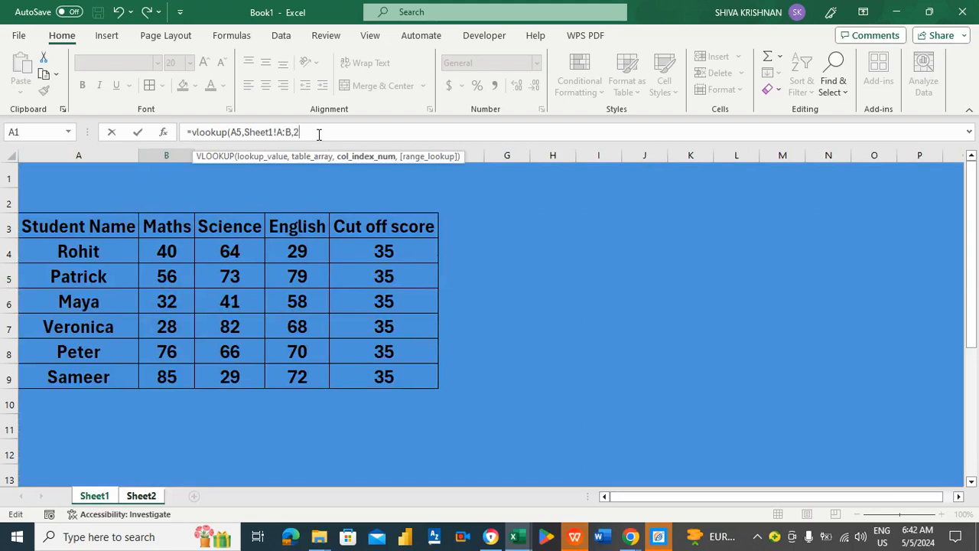
{"action": "type", "text": "2,"}
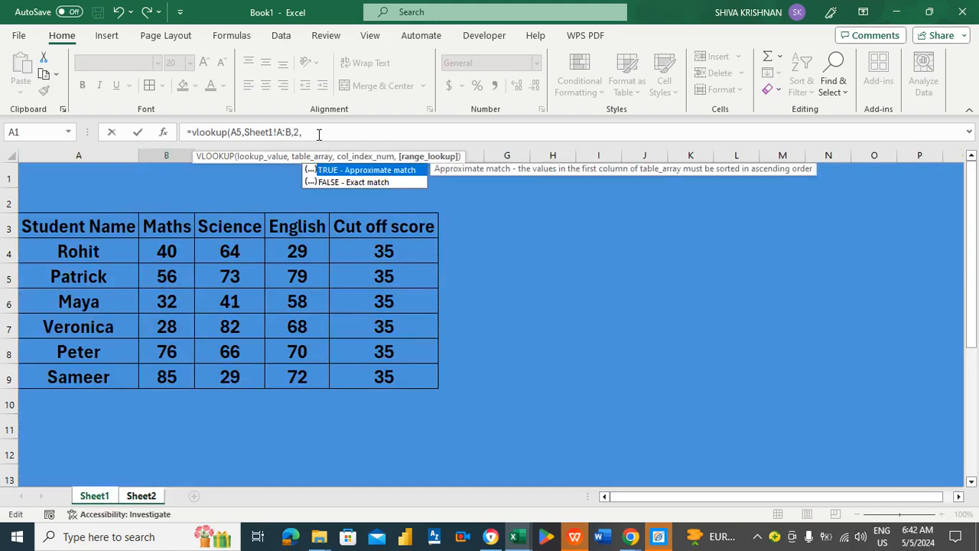
{"action": "double_click", "coordinate": [333, 182]}
{"action": "type", "text": ")"}
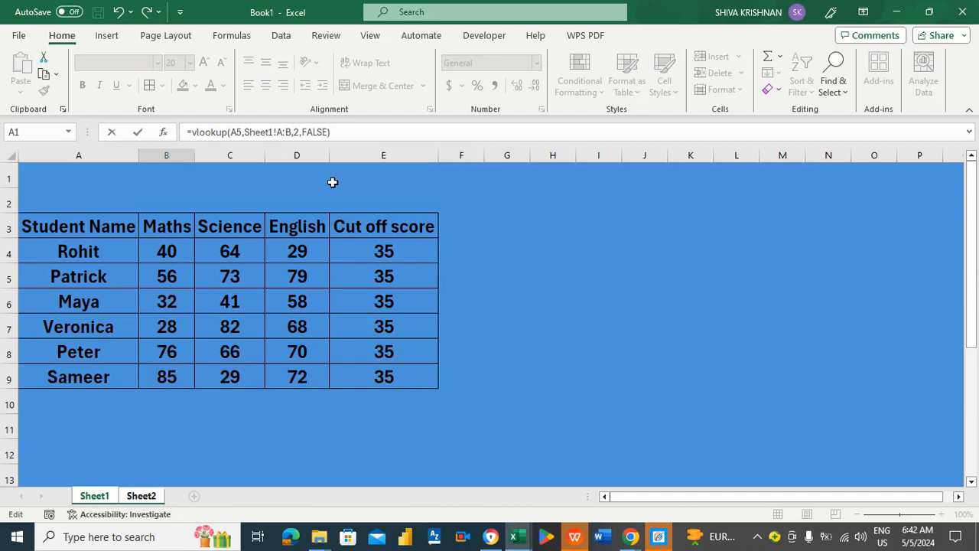
{"action": "key", "text": "Return"}
{"action": "key", "text": "Up"}
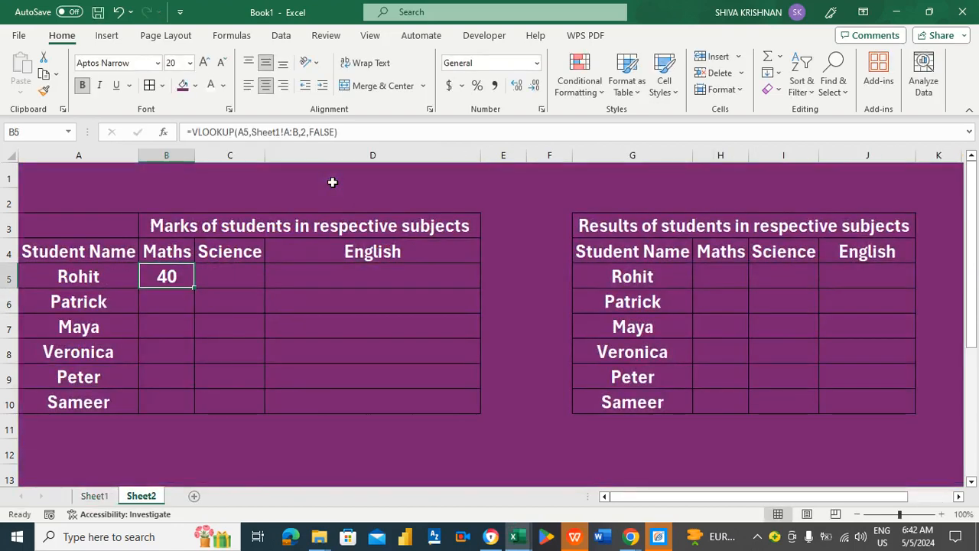
Copy the Maths lookup down column B, across to Science and English, then down to row 10.
{"action": "double_click", "coordinate": [195, 286]}
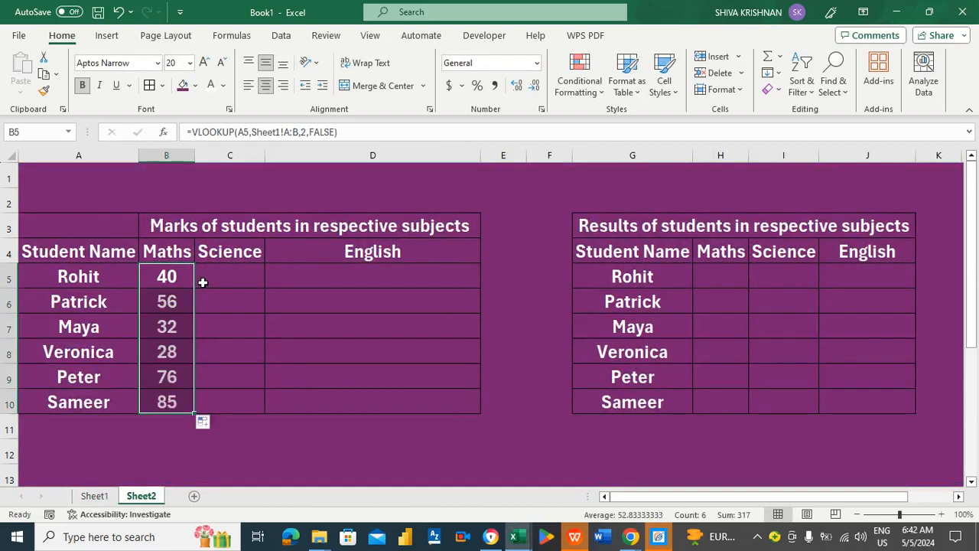
{"action": "left_click", "coordinate": [205, 281]}
{"action": "key", "text": "Left"}
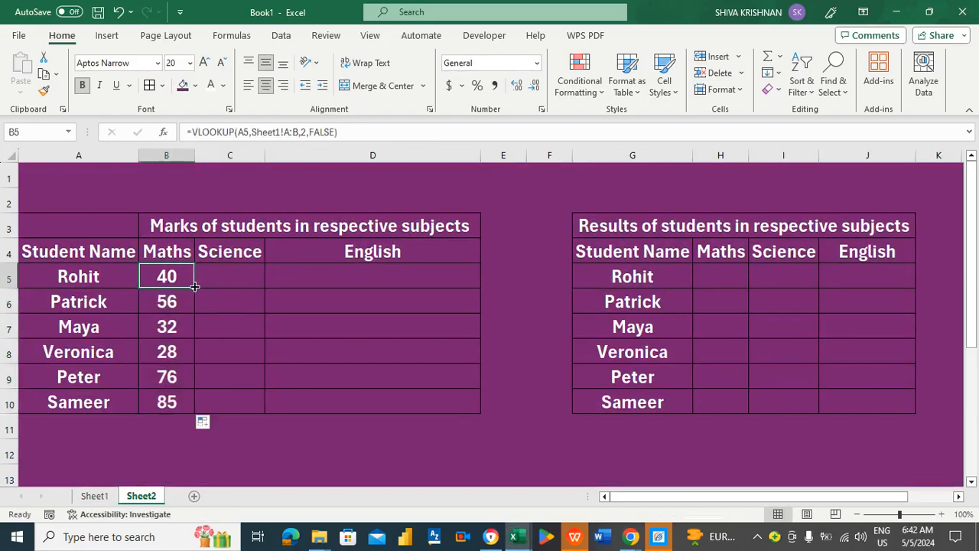
{"action": "left_click_drag", "start_coordinate": [195, 286], "coordinate": [396, 279]}
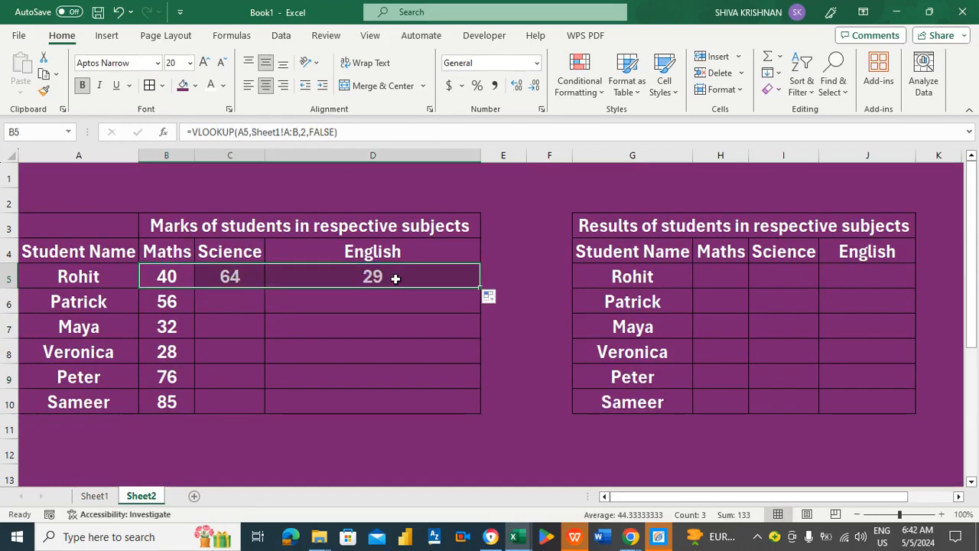
{"action": "double_click", "coordinate": [478, 284]}
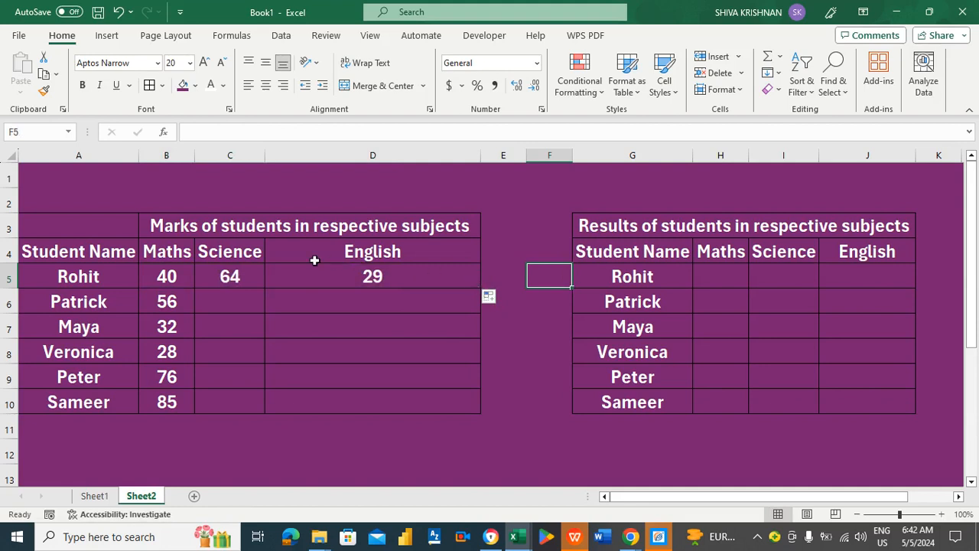
{"action": "left_click_drag", "start_coordinate": [251, 279], "coordinate": [319, 270]}
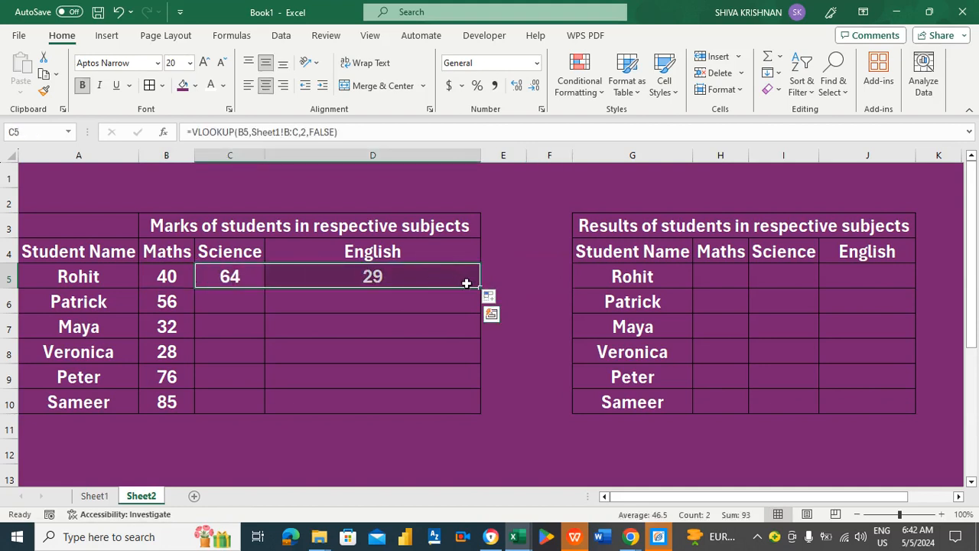
{"action": "double_click", "coordinate": [479, 288]}
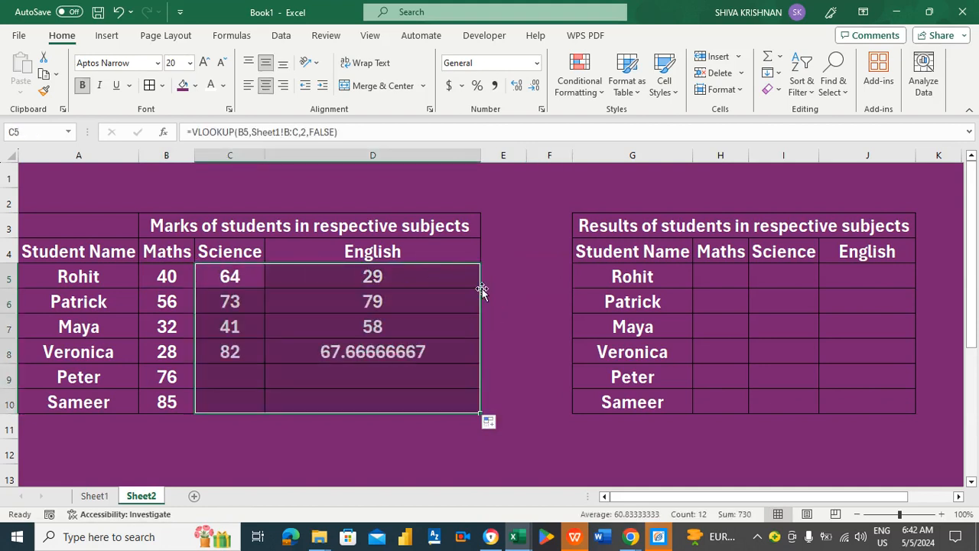
Compare the copied lookup formulas along Rohit's row and in Veronica's English cell.
{"action": "left_click", "coordinate": [349, 281]}
{"action": "key", "text": "Left"}
{"action": "key", "text": "Left"}
{"action": "key", "text": "Left"}
{"action": "key", "text": "Right"}
{"action": "key", "text": "Right"}
{"action": "key", "text": "Right"}
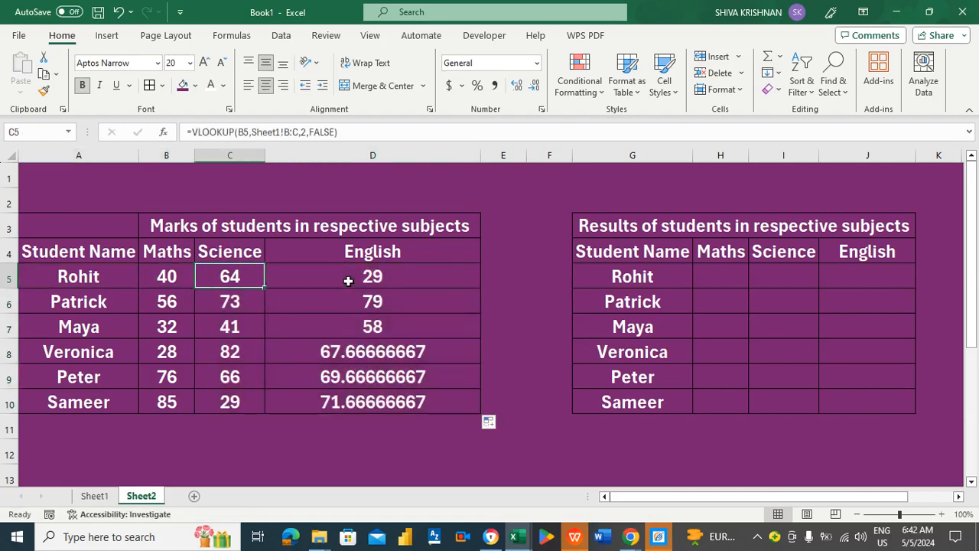
{"action": "left_click", "coordinate": [348, 350]}
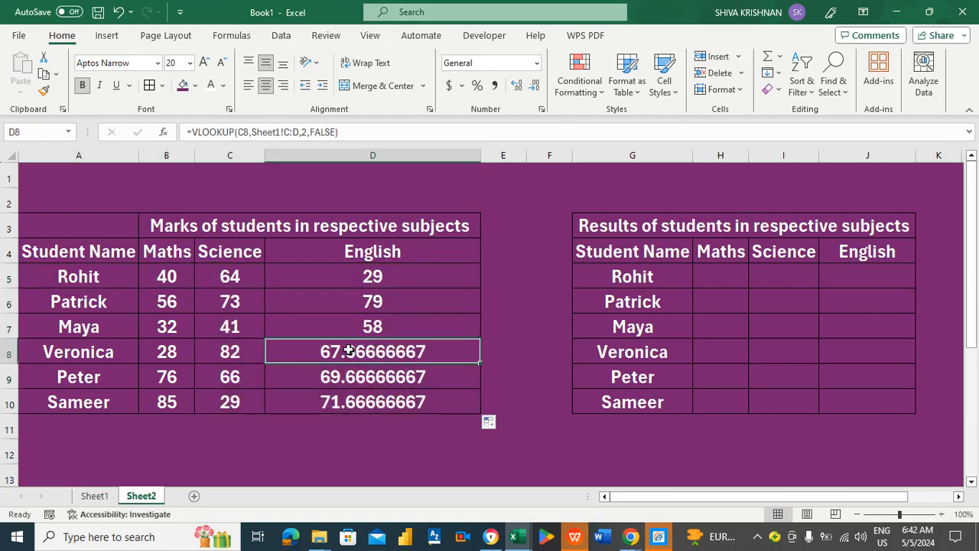
{"action": "key", "text": "Up"}
{"action": "key", "text": "Up"}
{"action": "key", "text": "Up"}
{"action": "key", "text": "Left"}
{"action": "key", "text": "Left"}
{"action": "key", "text": "Left"}
{"action": "key", "text": "Right"}
{"action": "key", "text": "Right"}
{"action": "key", "text": "Right"}
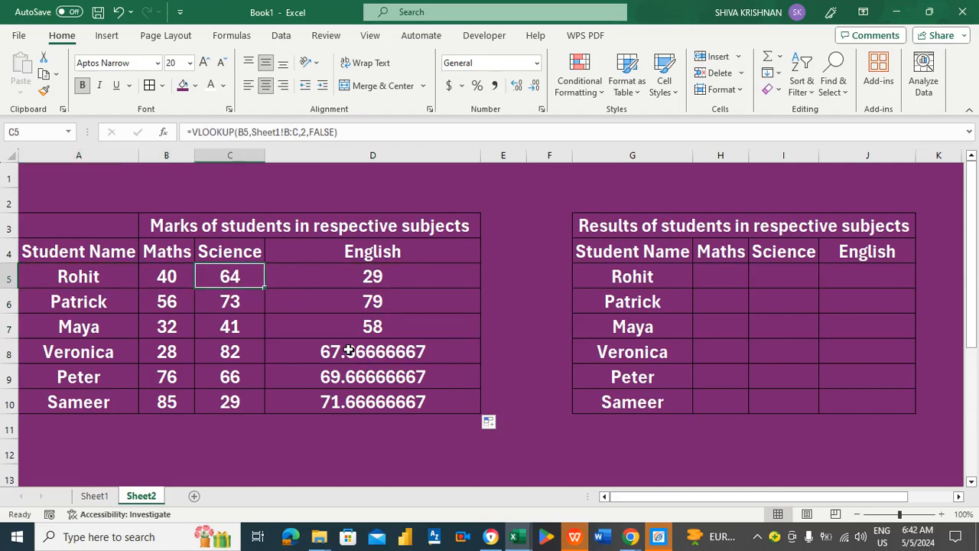
{"action": "key", "text": "Left"}
{"action": "key", "text": "Left"}
{"action": "key", "text": "Left"}
{"action": "key", "text": "Right"}
{"action": "key", "text": "Right"}
{"action": "key", "text": "Right"}
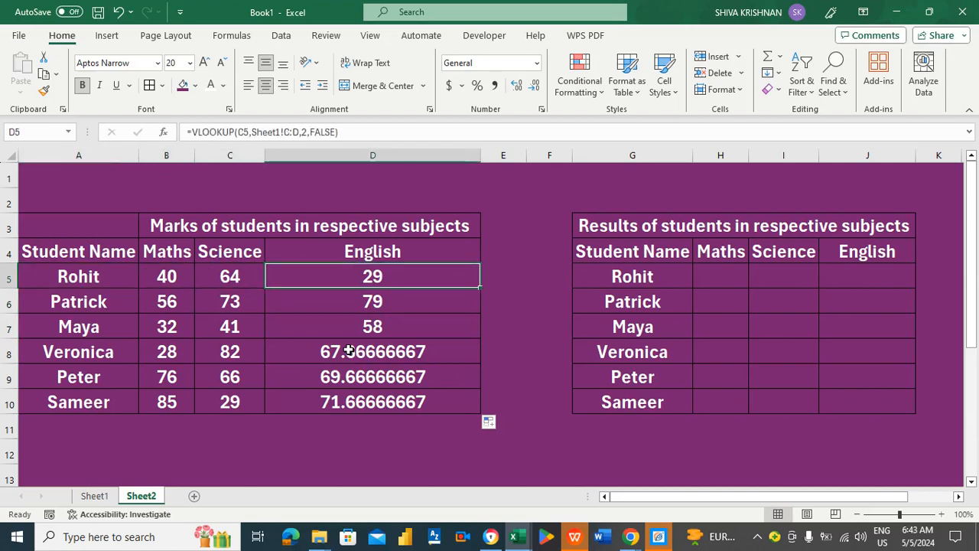
{"action": "left_click", "coordinate": [241, 277]}
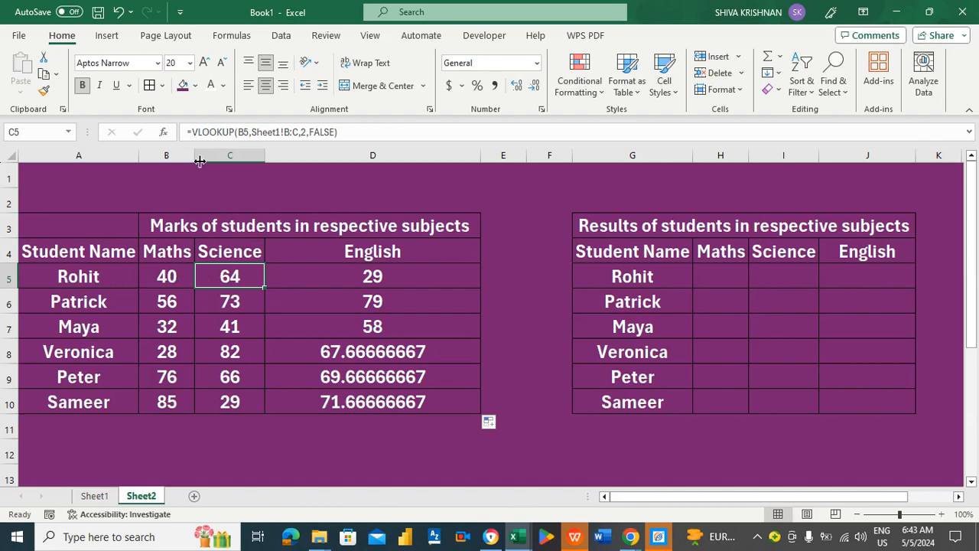
Change Rohit's Science formula in C5 to =VLOOKUP(A5,Sheet1!A:C,3,FALSE).
{"action": "left_click", "coordinate": [245, 135]}
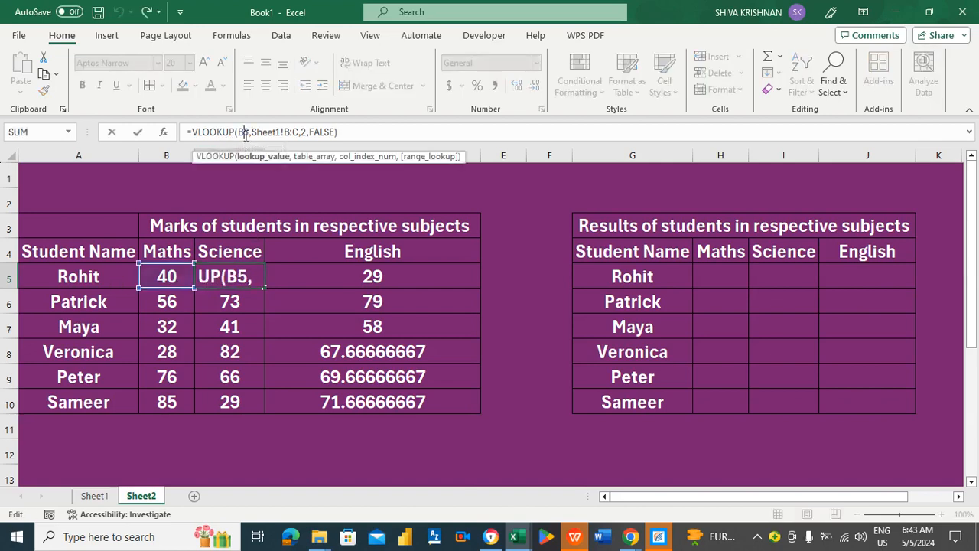
{"action": "key", "text": "BackSpace"}
{"action": "type", "text": "A"}
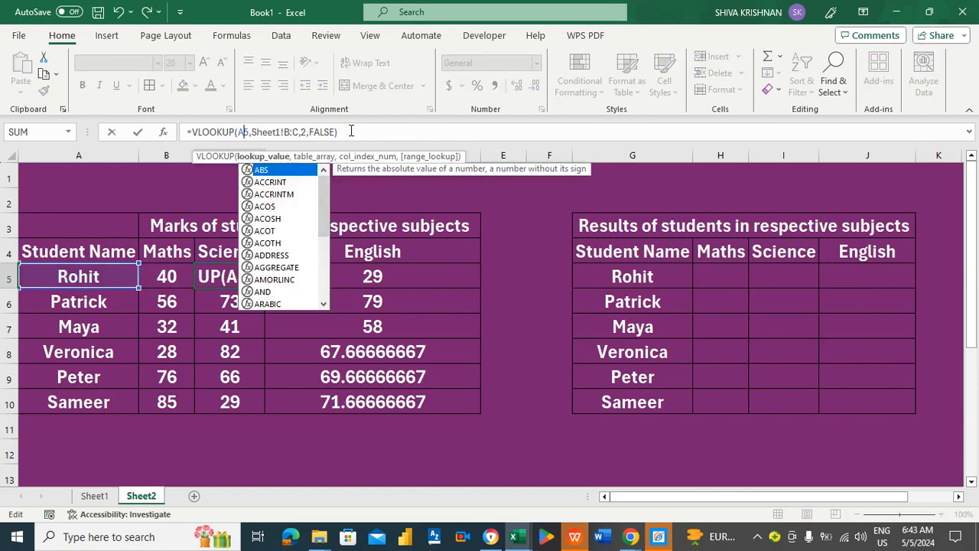
{"action": "key", "text": "Right"}
{"action": "key", "text": "Right"}
{"action": "key", "text": "Right"}
{"action": "key", "text": "Right"}
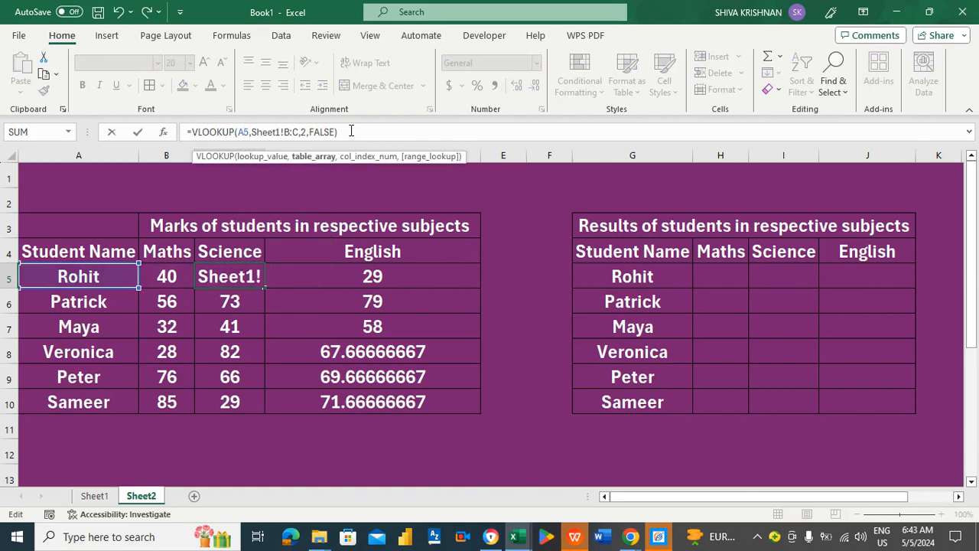
{"action": "key", "text": "Right"}
{"action": "key", "text": "Right"}
{"action": "key", "text": "Right"}
{"action": "key", "text": "Right"}
{"action": "key", "text": "Right"}
{"action": "key", "text": "Right"}
{"action": "key", "text": "BackSpace"}
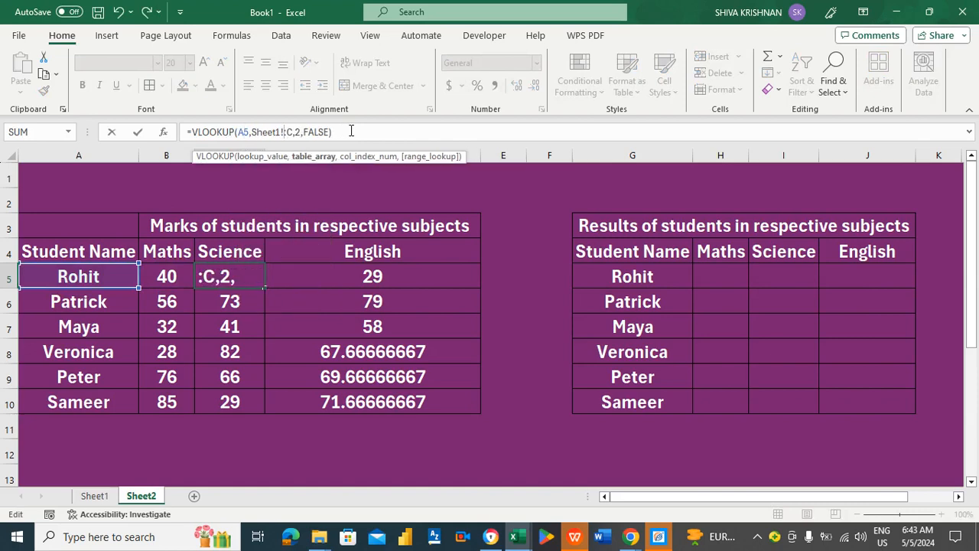
{"action": "type", "text": "A"}
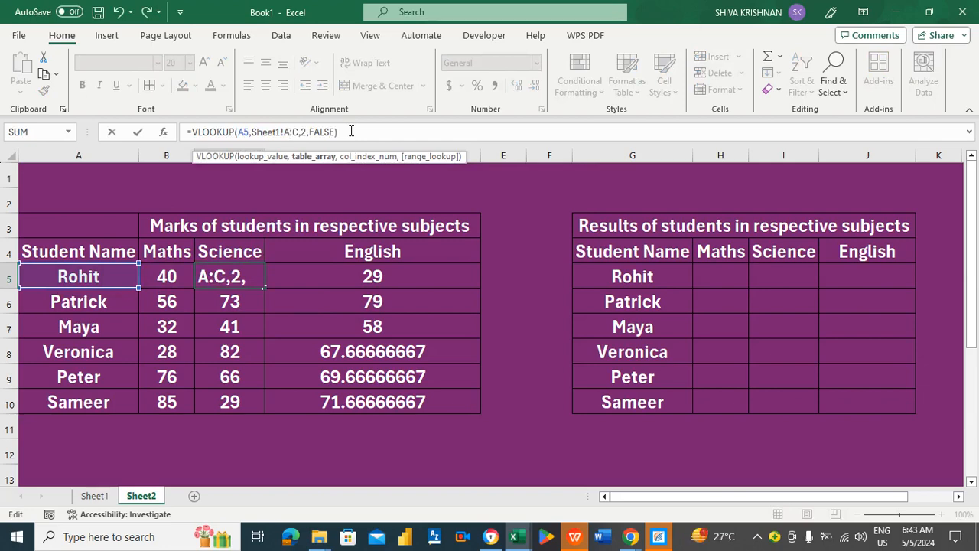
{"action": "key", "text": "Right"}
{"action": "key", "text": "Right"}
{"action": "key", "text": "Right"}
{"action": "key", "text": "Right"}
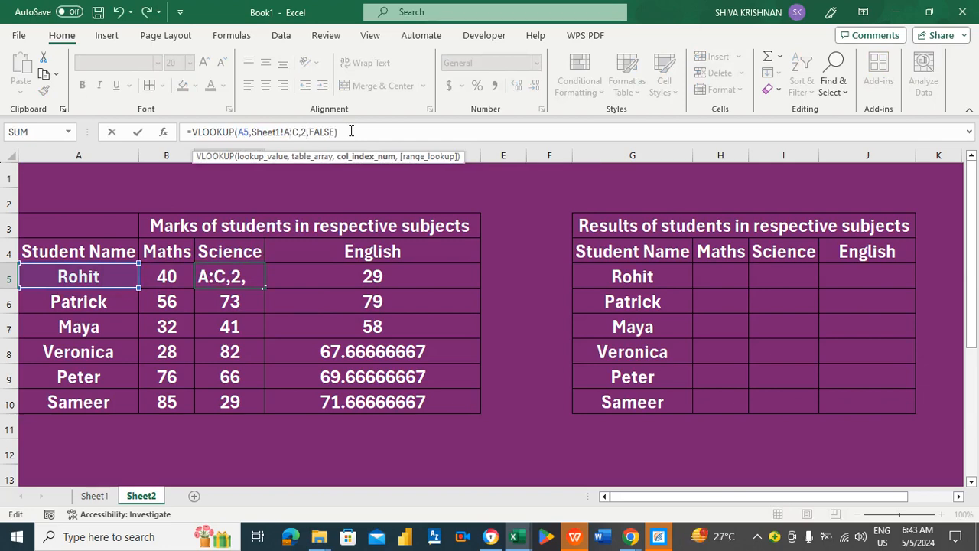
{"action": "key", "text": "BackSpace"}
{"action": "type", "text": "3"}
{"action": "key", "text": "Return"}
Copy the corrected Science formula down to C10.
{"action": "key", "text": "Up"}
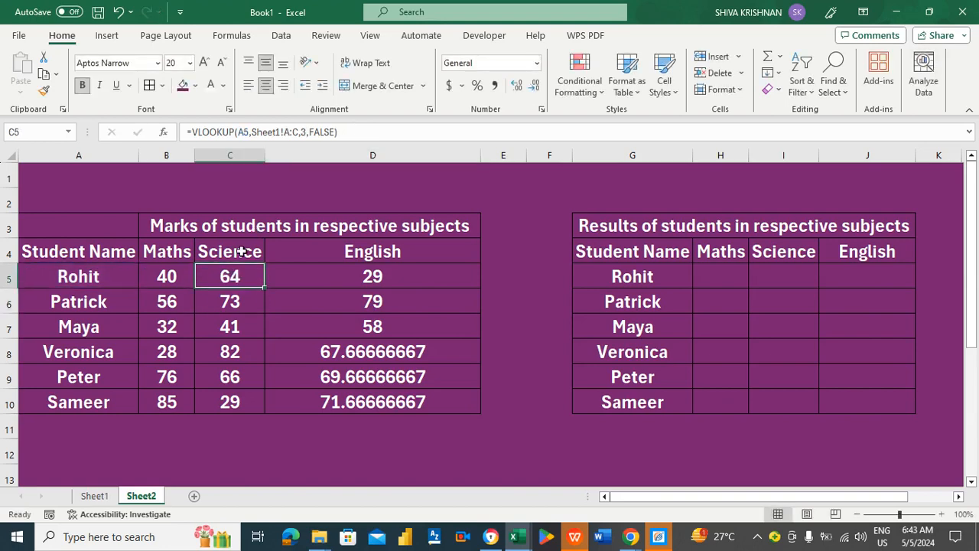
{"action": "double_click", "coordinate": [264, 287]}
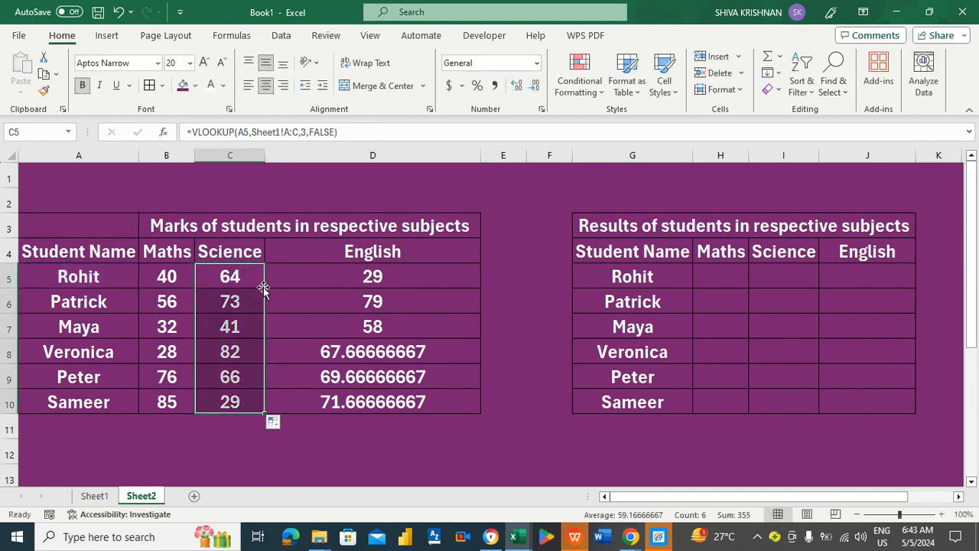
{"action": "left_click", "coordinate": [284, 279]}
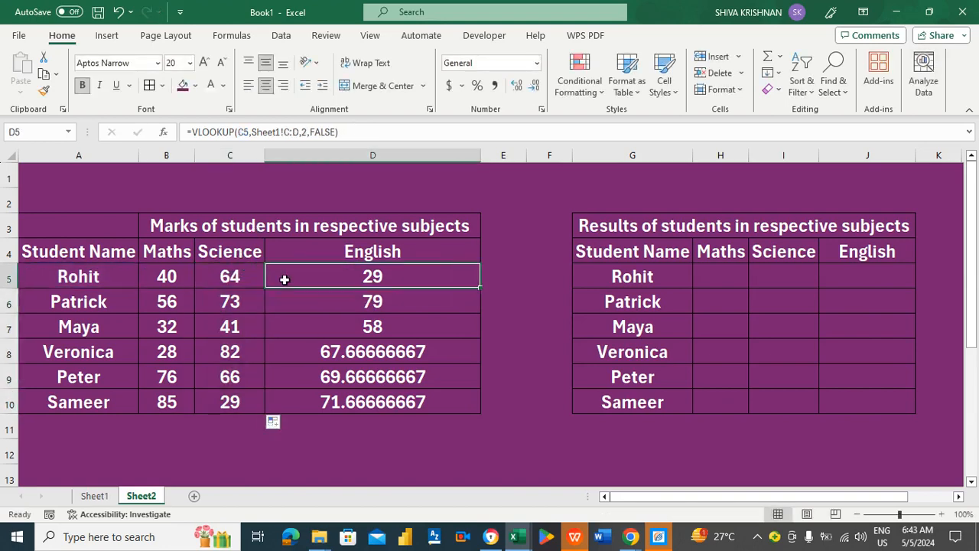
Change Rohit's English formula in D5 to =VLOOKUP(A5,Sheet1!A:D,3,FALSE).
{"action": "left_click", "coordinate": [243, 131]}
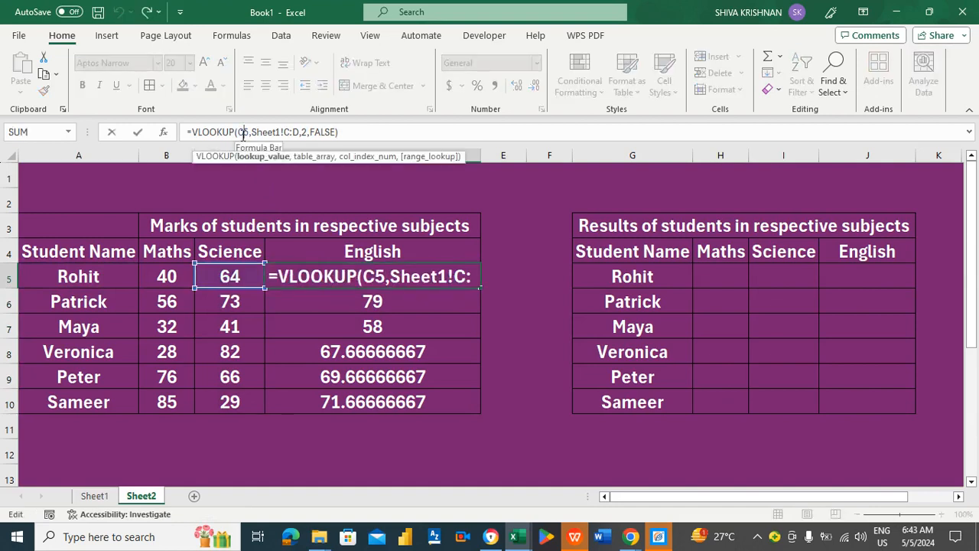
{"action": "key", "text": "BackSpace"}
{"action": "type", "text": "A"}
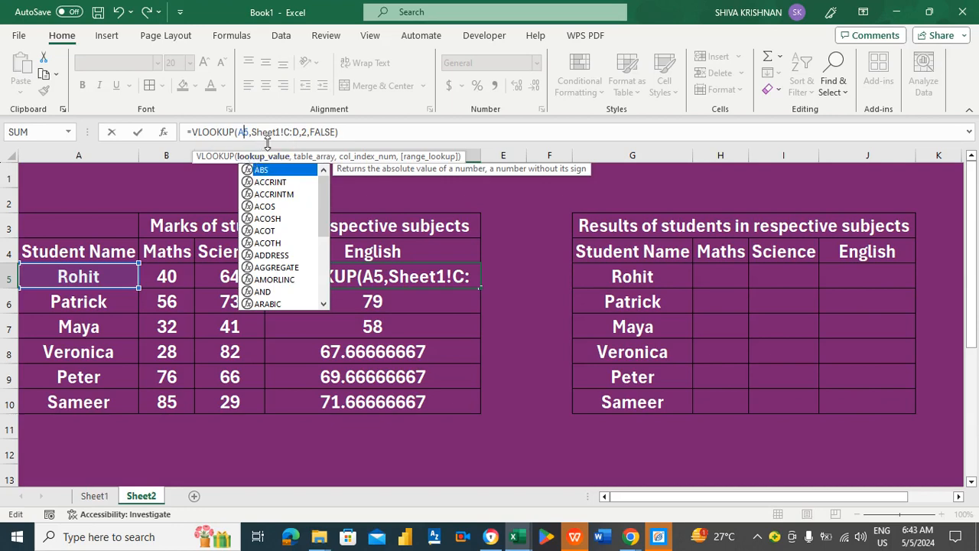
{"action": "left_click", "coordinate": [289, 134]}
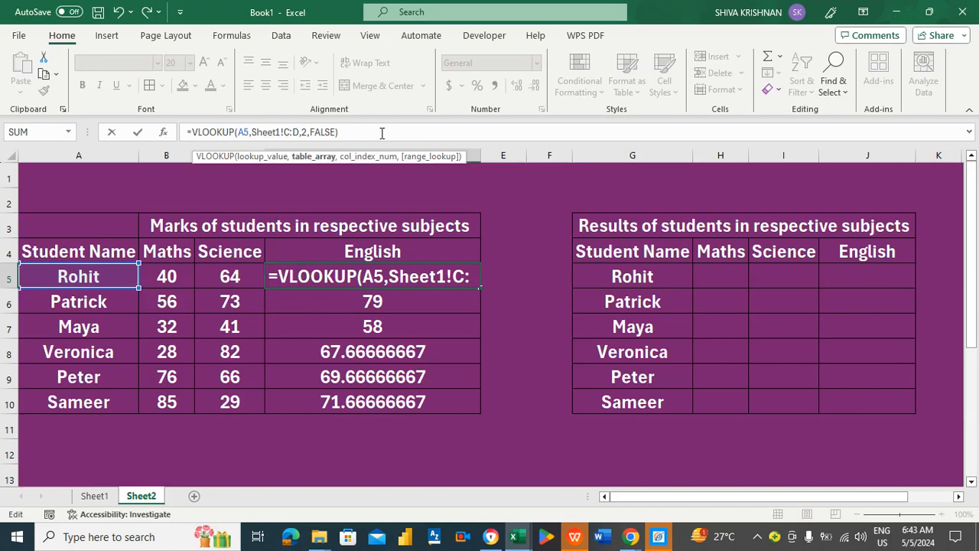
{"action": "key", "text": "BackSpace"}
{"action": "type", "text": "A"}
{"action": "key", "text": "Right"}
{"action": "key", "text": "Right"}
{"action": "key", "text": "Right"}
{"action": "key", "text": "Right"}
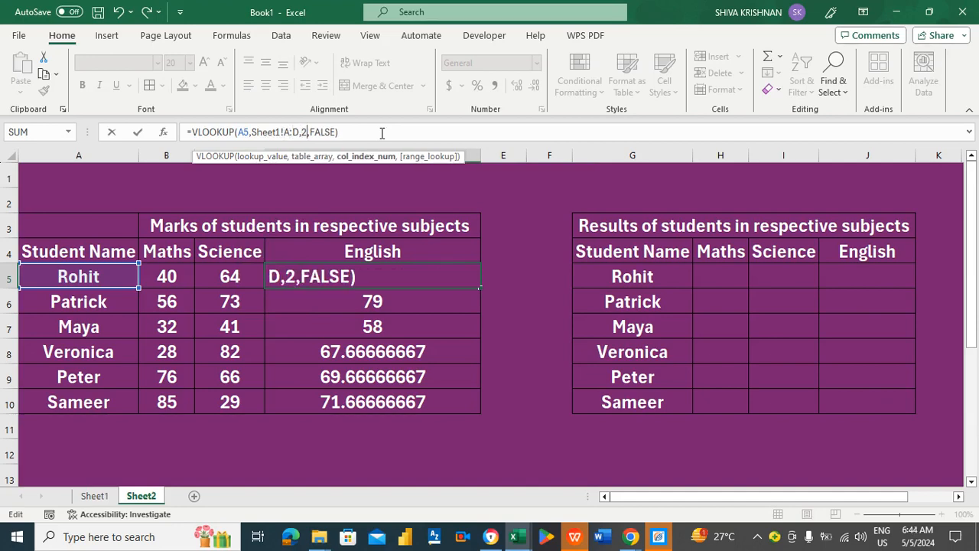
{"action": "key", "text": "BackSpace"}
{"action": "type", "text": "3"}
{"action": "key", "text": "Return"}
Copy the English formula down to D10 and step through the marks table.
{"action": "left_click", "coordinate": [408, 280]}
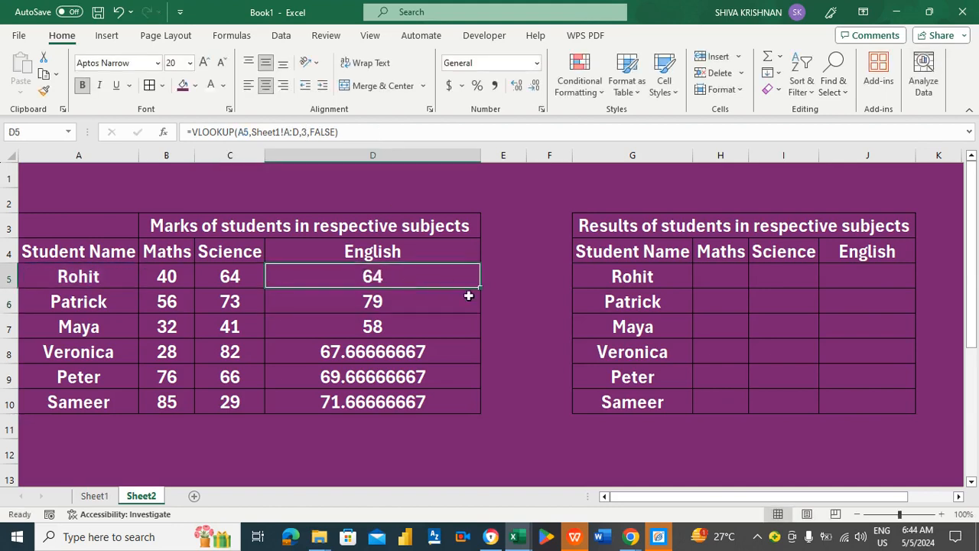
{"action": "double_click", "coordinate": [480, 288]}
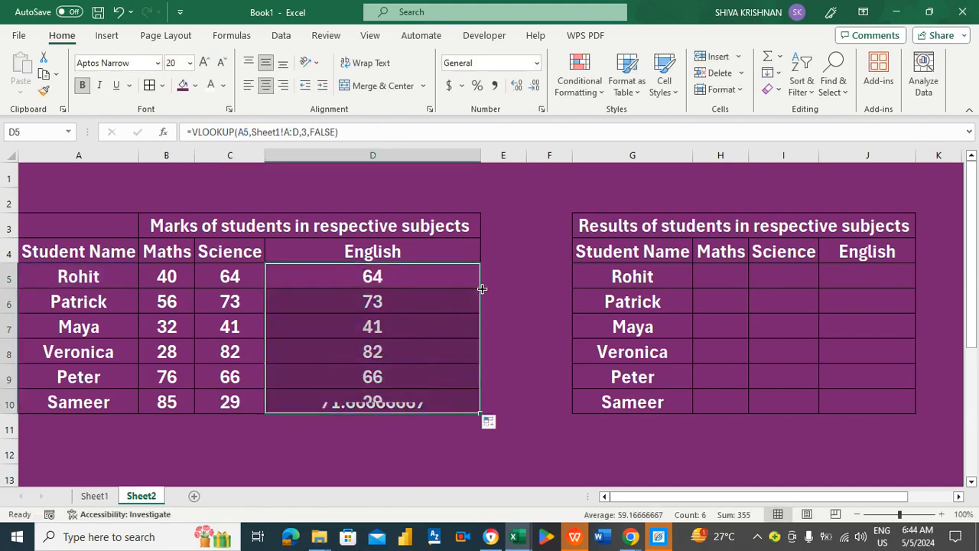
{"action": "left_click", "coordinate": [400, 274]}
{"action": "key", "text": "Left"}
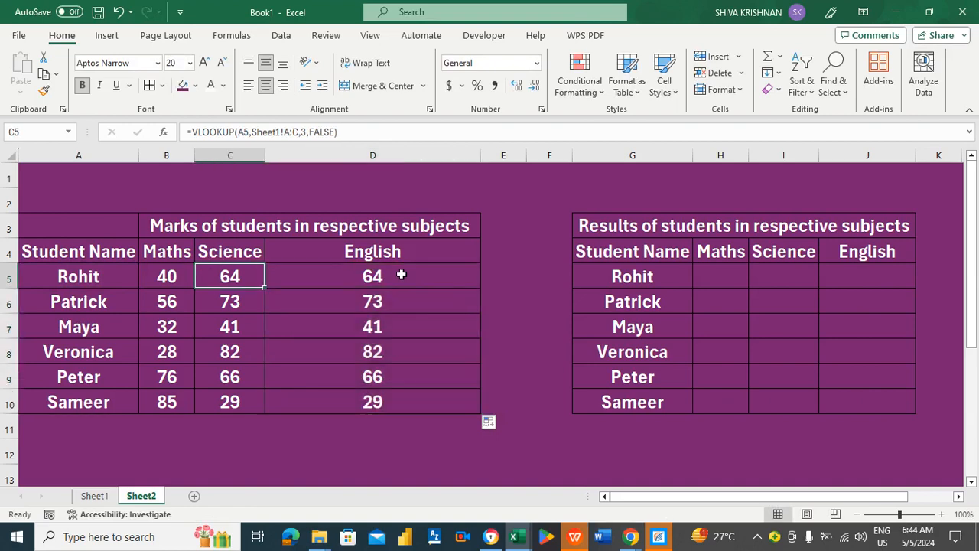
{"action": "key", "text": "Down"}
{"action": "key", "text": "Down"}
{"action": "key", "text": "Left"}
{"action": "key", "text": "Left"}
{"action": "key", "text": "Down"}
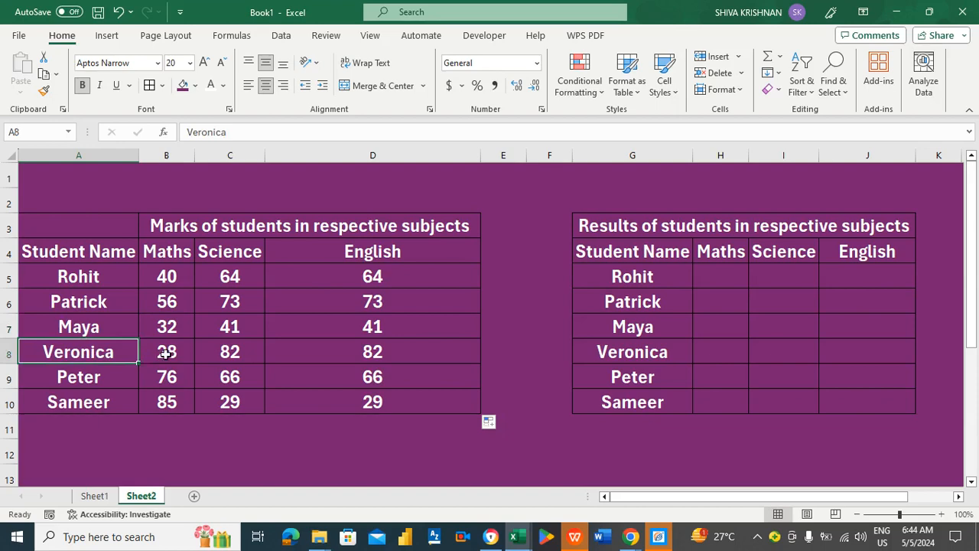
{"action": "left_click", "coordinate": [98, 496]}
{"action": "left_click", "coordinate": [224, 333]}
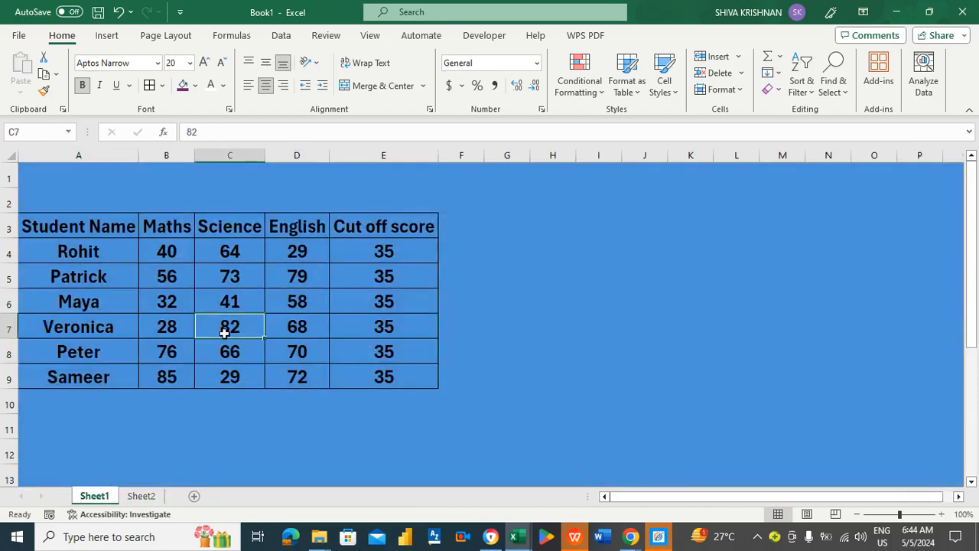
{"action": "left_click", "coordinate": [141, 496]}
{"action": "left_click", "coordinate": [341, 350]}
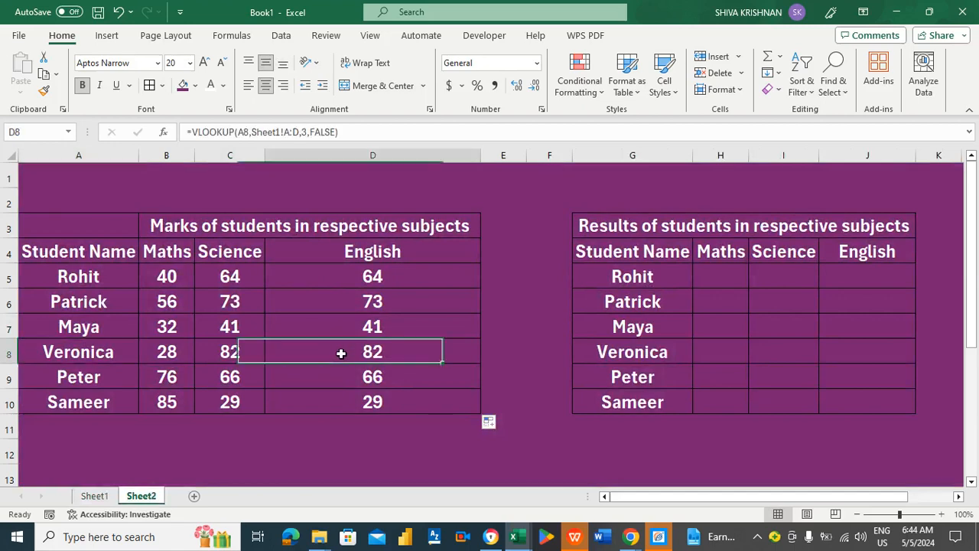
{"action": "key", "text": "Left"}
{"action": "key", "text": "Up"}
{"action": "key", "text": "Right"}
{"action": "key", "text": "Right"}
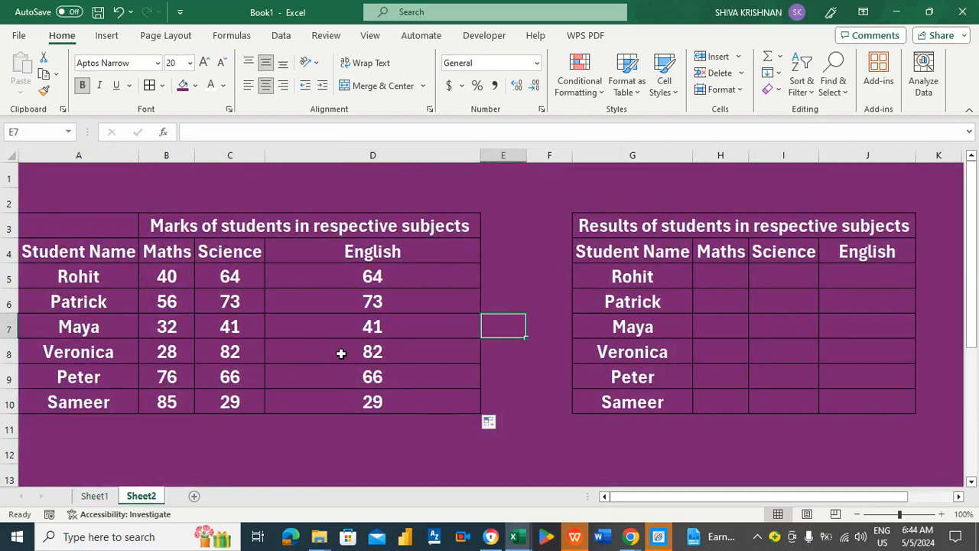
{"action": "key", "text": "Up"}
{"action": "key", "text": "Up"}
{"action": "key", "text": "Up"}
{"action": "key", "text": "Left"}
{"action": "key", "text": "Down"}
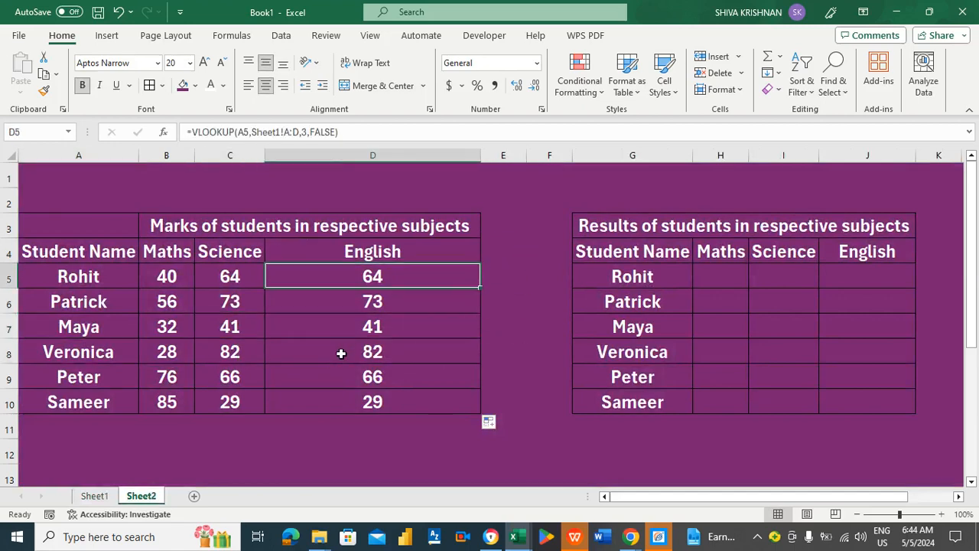
{"action": "key", "text": "Left"}
{"action": "key", "text": "Left"}
{"action": "key", "text": "Right"}
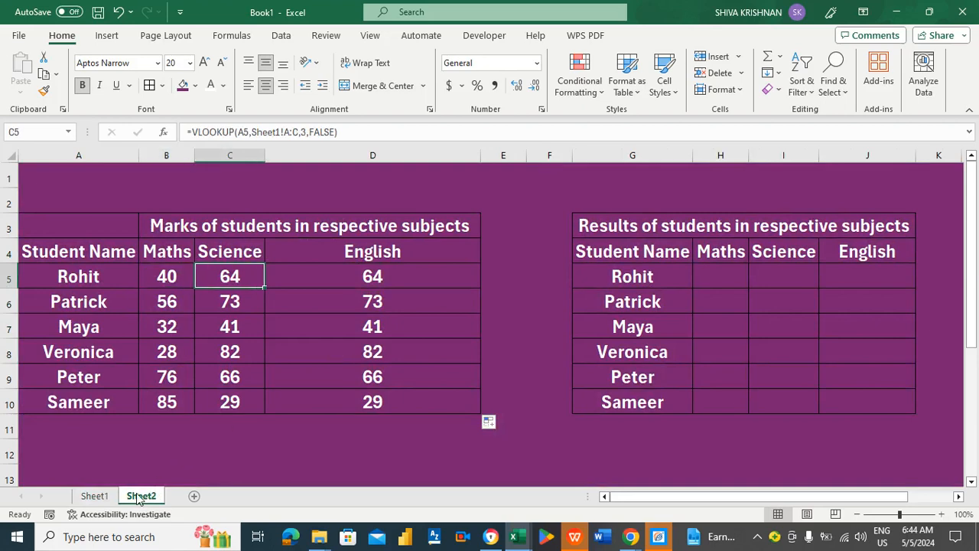
{"action": "left_click", "coordinate": [370, 359]}
{"action": "left_click", "coordinate": [414, 276]}
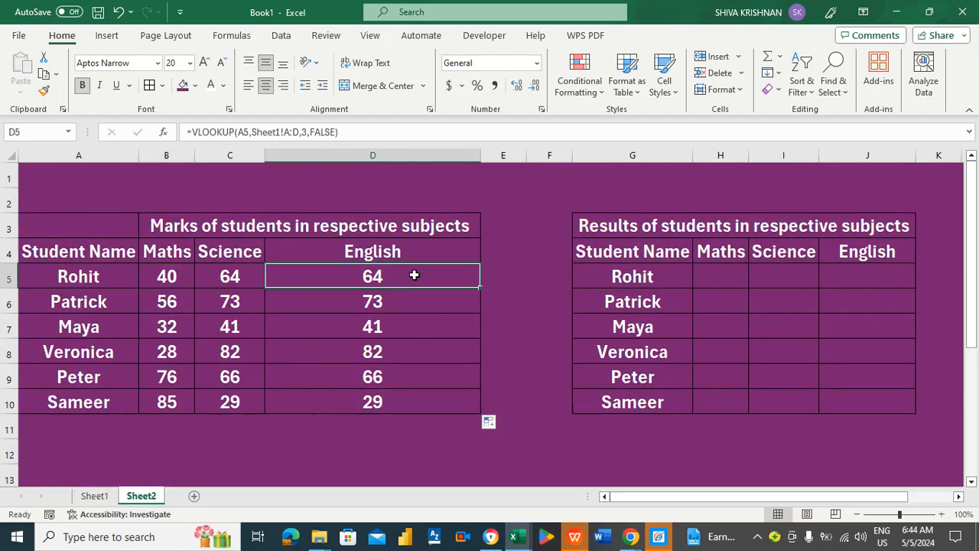
{"action": "key", "text": "Left"}
{"action": "key", "text": "Left"}
{"action": "key", "text": "Left"}
{"action": "key", "text": "Right"}
{"action": "key", "text": "Right"}
{"action": "key", "text": "Right"}
{"action": "left_click", "coordinate": [95, 496]}
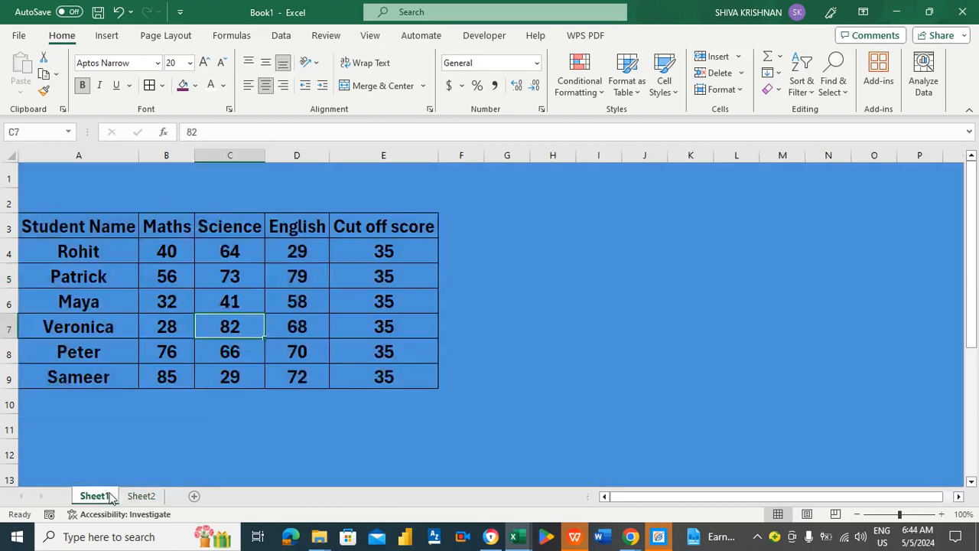
{"action": "left_click", "coordinate": [288, 325]}
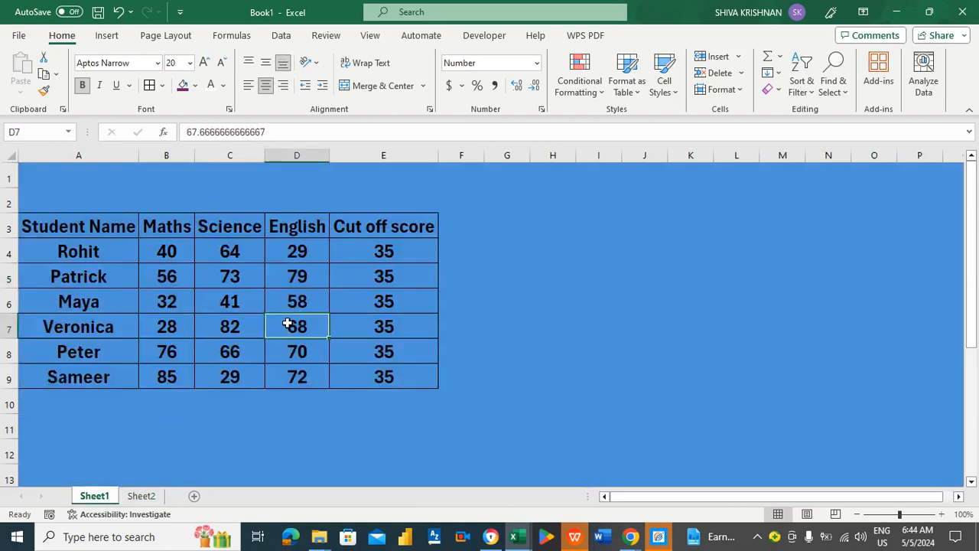
{"action": "left_click", "coordinate": [141, 496]}
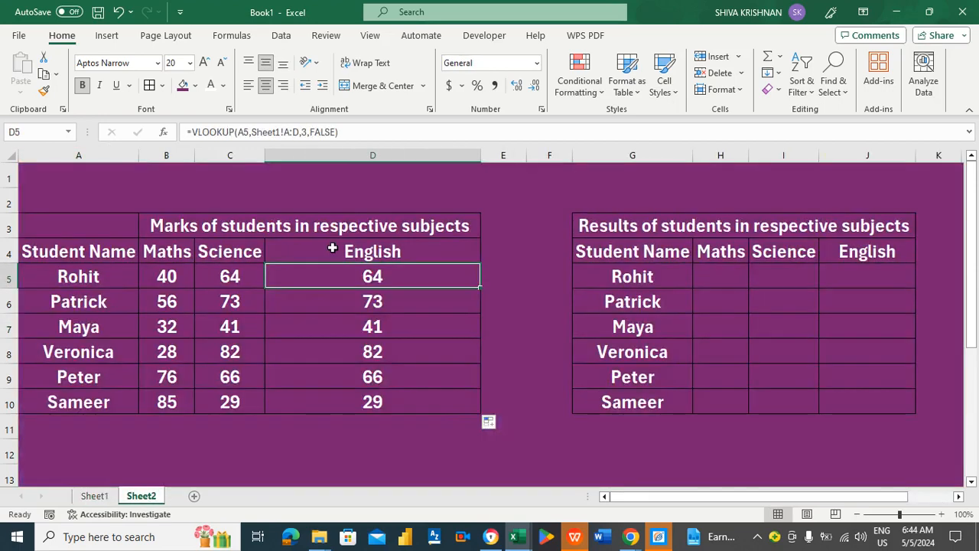
{"action": "left_click", "coordinate": [309, 131]}
{"action": "key", "text": "BackSpace"}
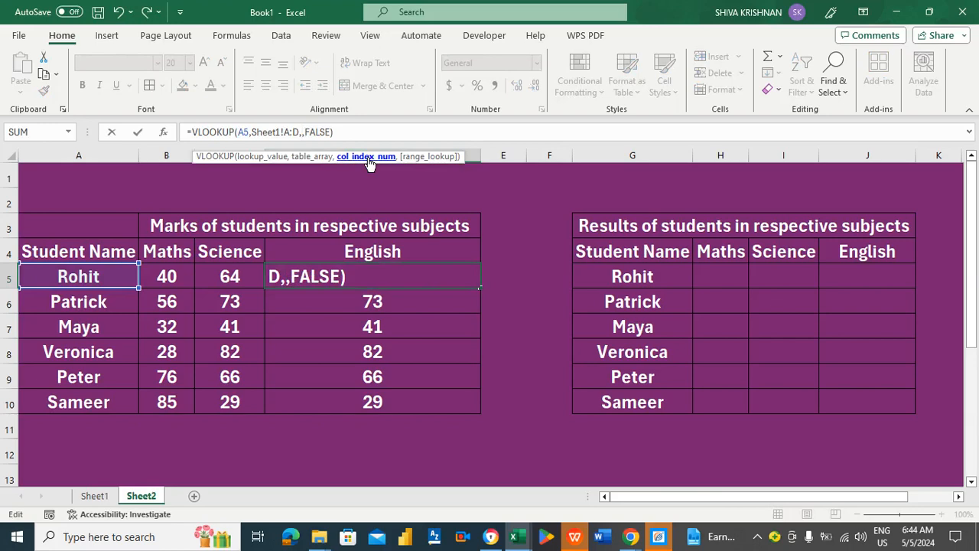
{"action": "type", "text": "4"}
{"action": "key", "text": "Return"}
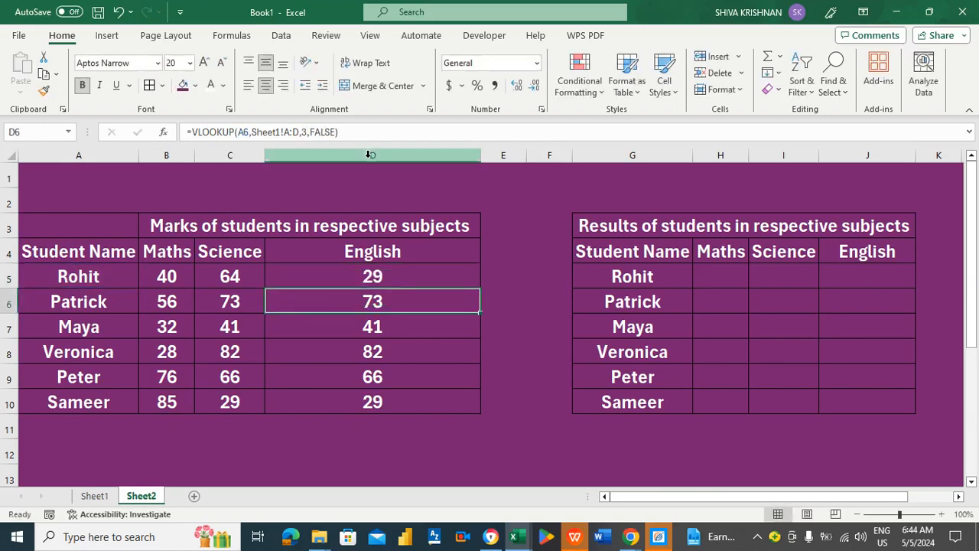
{"action": "left_click", "coordinate": [399, 265]}
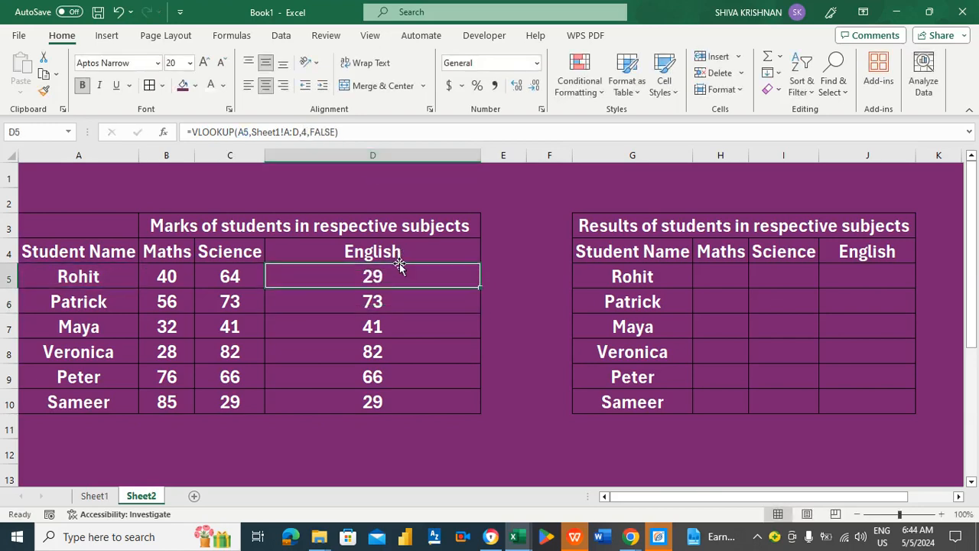
{"action": "double_click", "coordinate": [479, 289]}
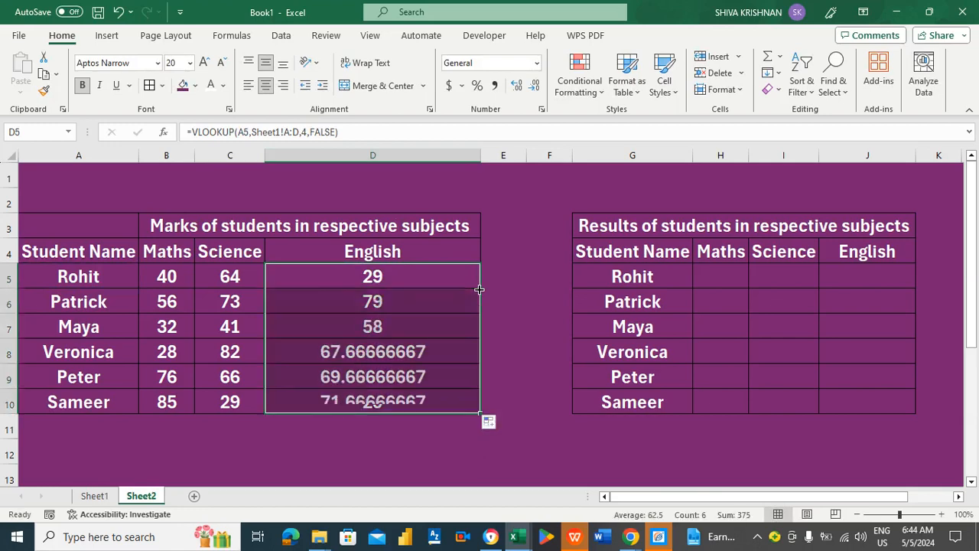
{"action": "left_click", "coordinate": [413, 303]}
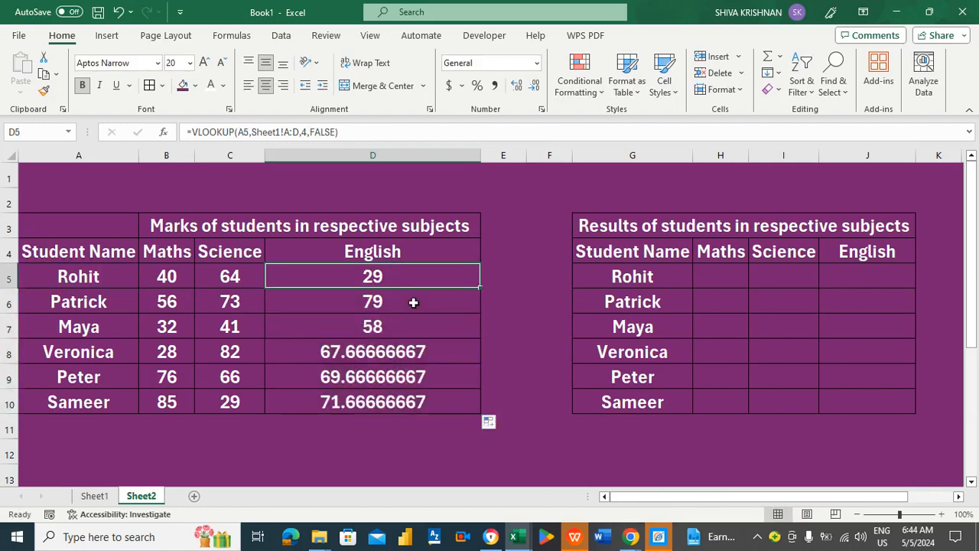
{"action": "key", "text": "Down"}
{"action": "key", "text": "Down"}
{"action": "key", "text": "Left"}
{"action": "key", "text": "Left"}
{"action": "key", "text": "Left"}
{"action": "key", "text": "Right"}
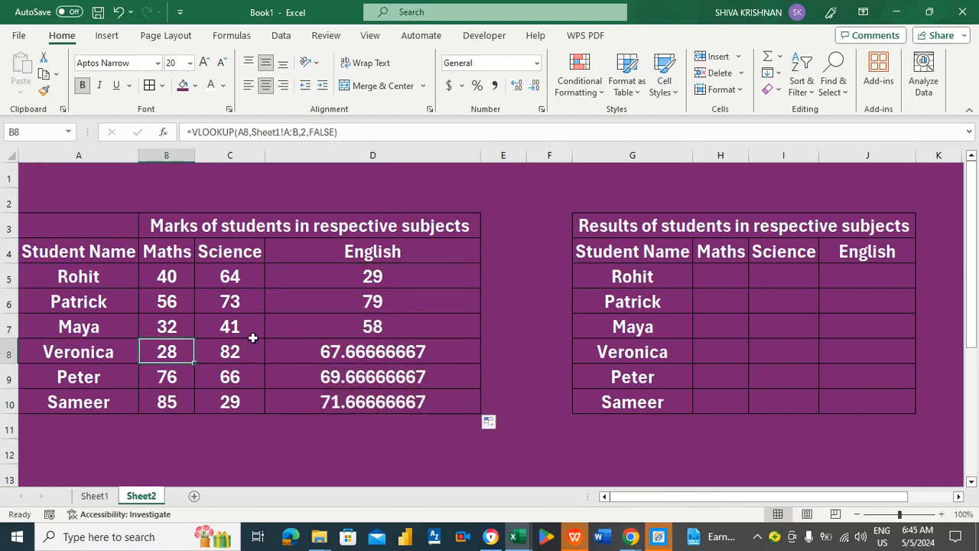
{"action": "left_click", "coordinate": [95, 496]}
{"action": "left_click", "coordinate": [232, 326]}
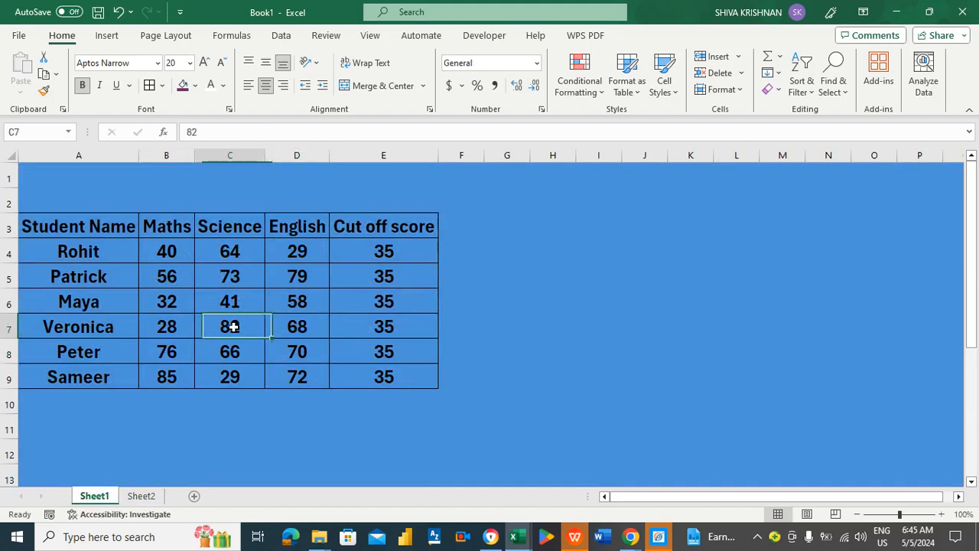
{"action": "key", "text": "Left"}
{"action": "key", "text": "Left"}
{"action": "key", "text": "Right"}
{"action": "key", "text": "Right"}
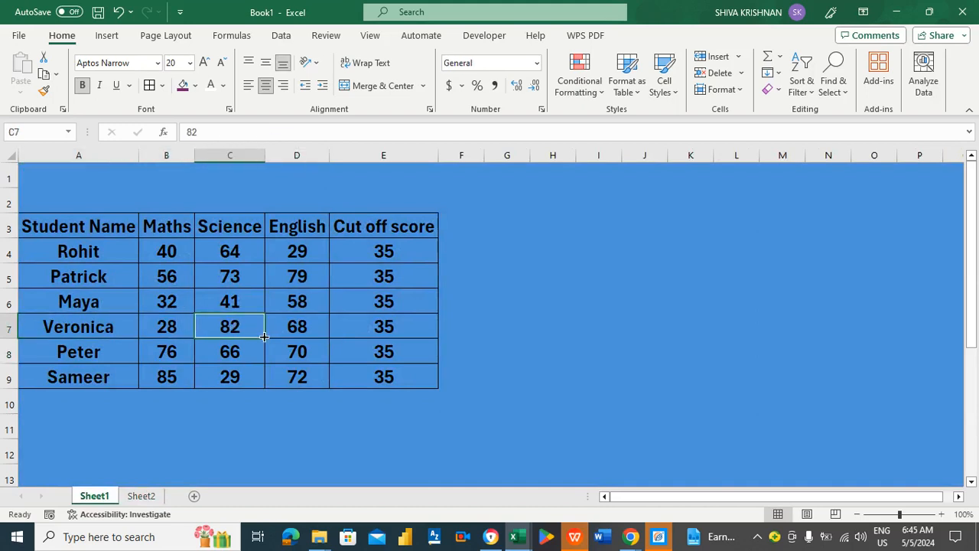
{"action": "key", "text": "Right"}
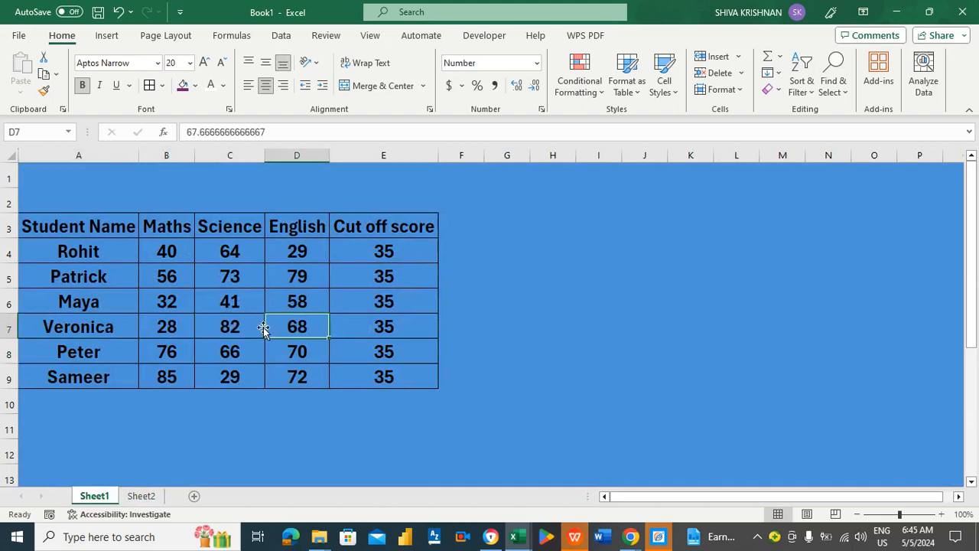
{"action": "left_click", "coordinate": [140, 495]}
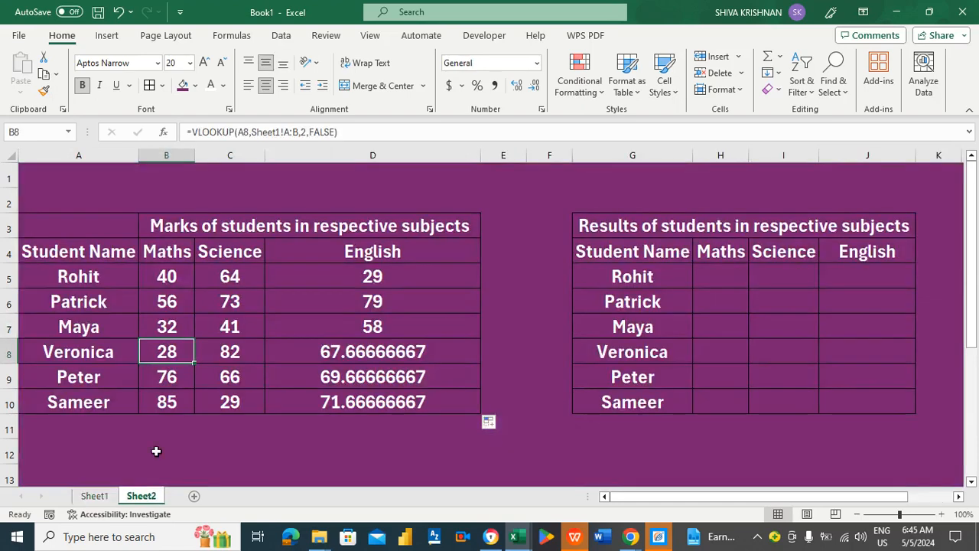
{"action": "left_click", "coordinate": [231, 351]}
{"action": "key", "text": "Right"}
{"action": "key", "text": "Up"}
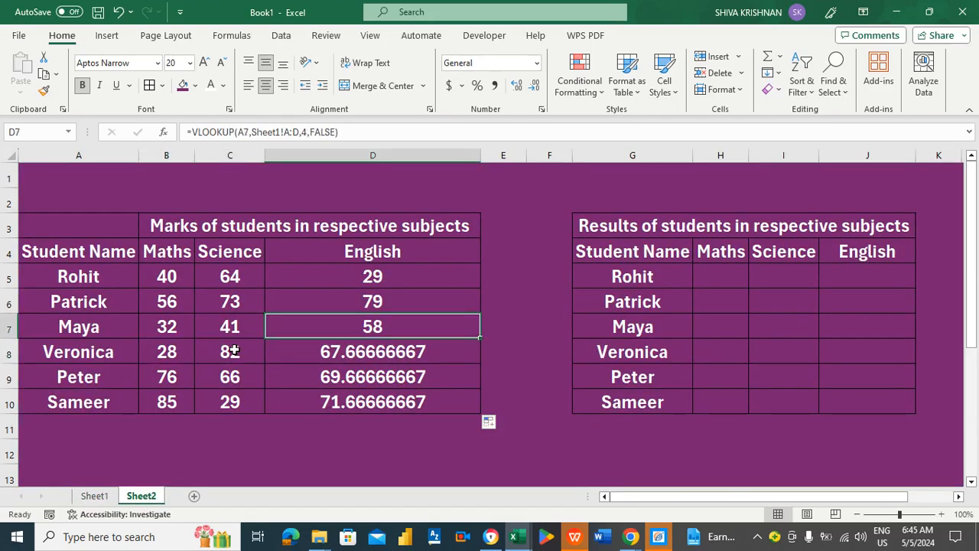
{"action": "key", "text": "Down"}
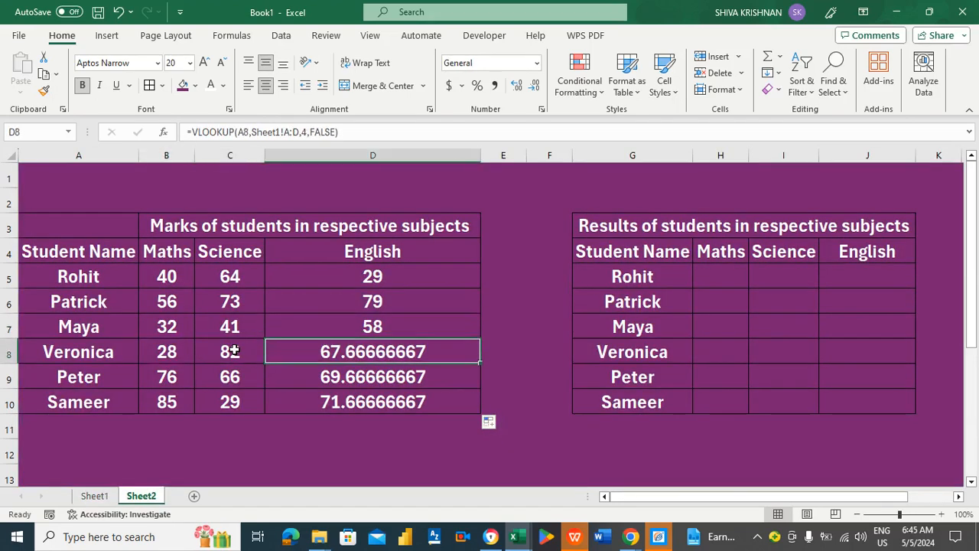
{"action": "key", "text": "Left"}
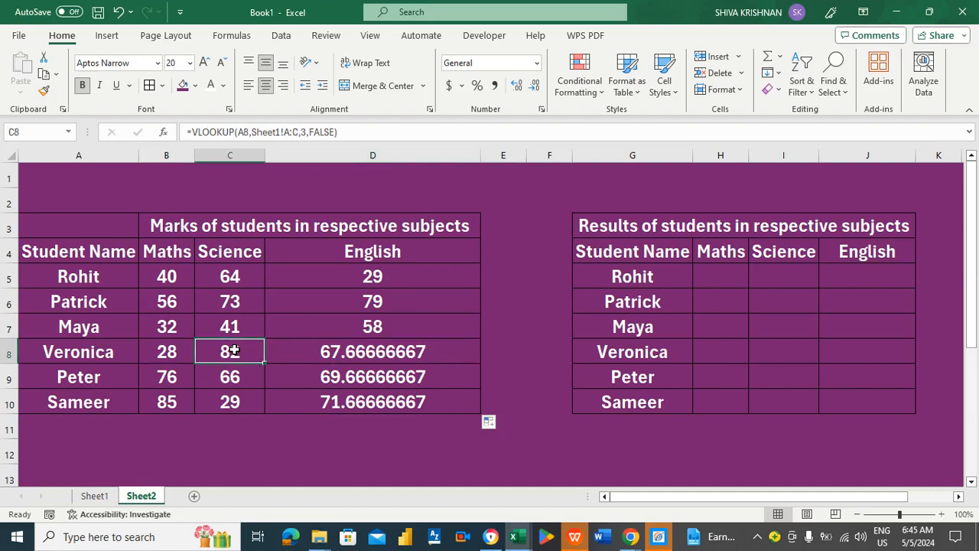
{"action": "key", "text": "Right"}
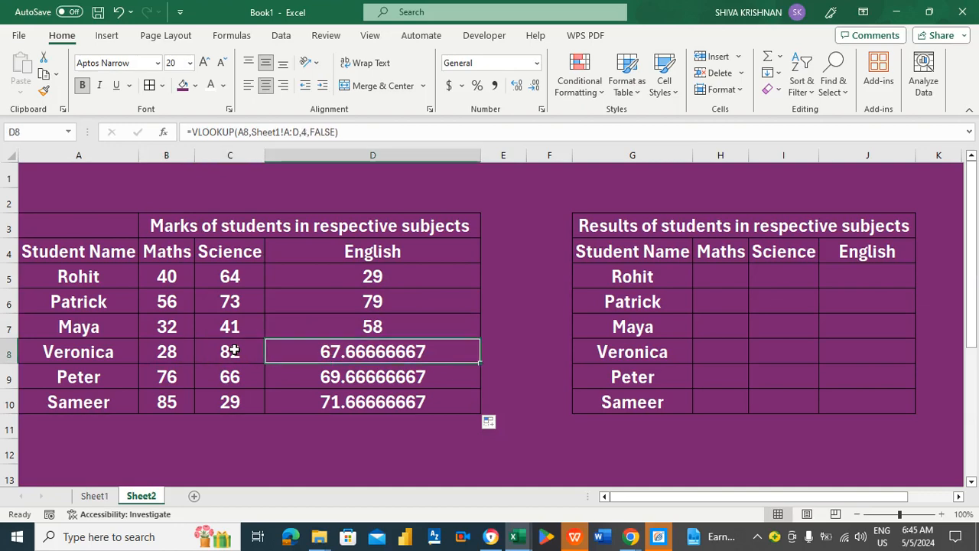
{"action": "key", "text": "shift+Down"}
{"action": "key", "text": "shift+Down"}
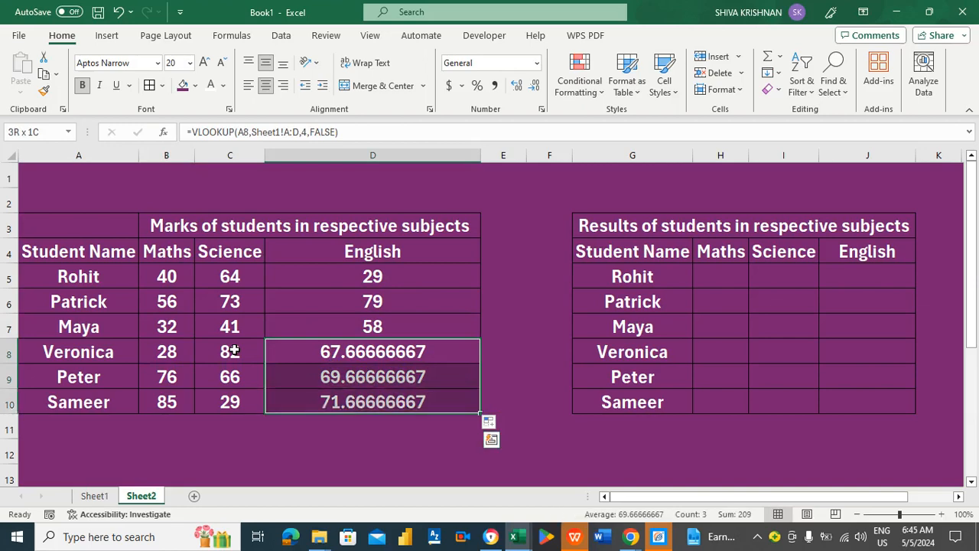
Format English marks D8:D10 as Number with 0 decimal places, showing 68, 70 and 72.
{"action": "right_click", "coordinate": [343, 350]}
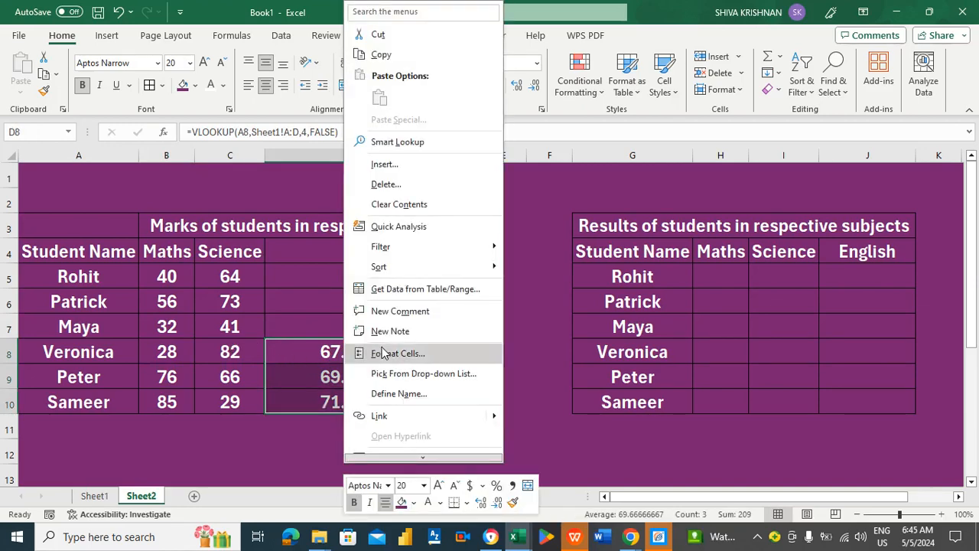
{"action": "left_click", "coordinate": [385, 353]}
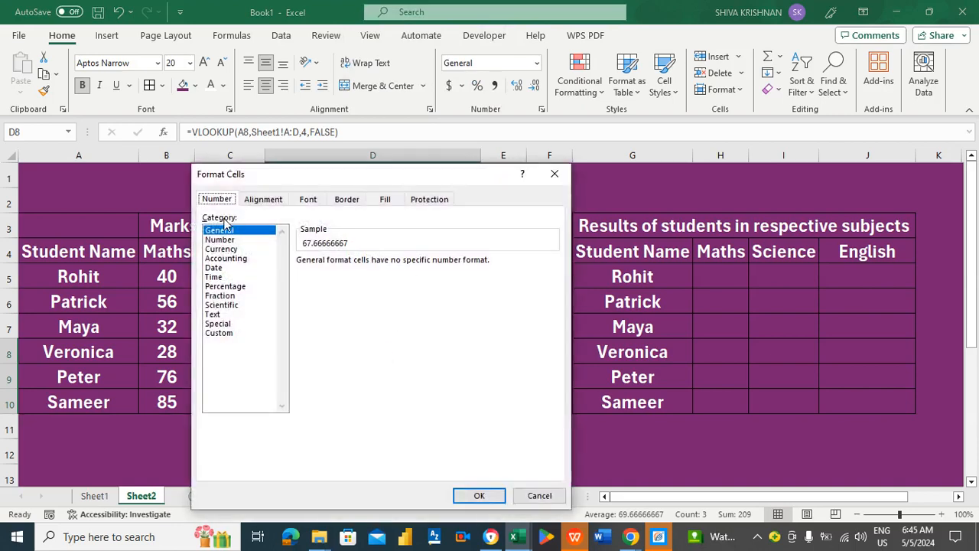
{"action": "left_click", "coordinate": [223, 239]}
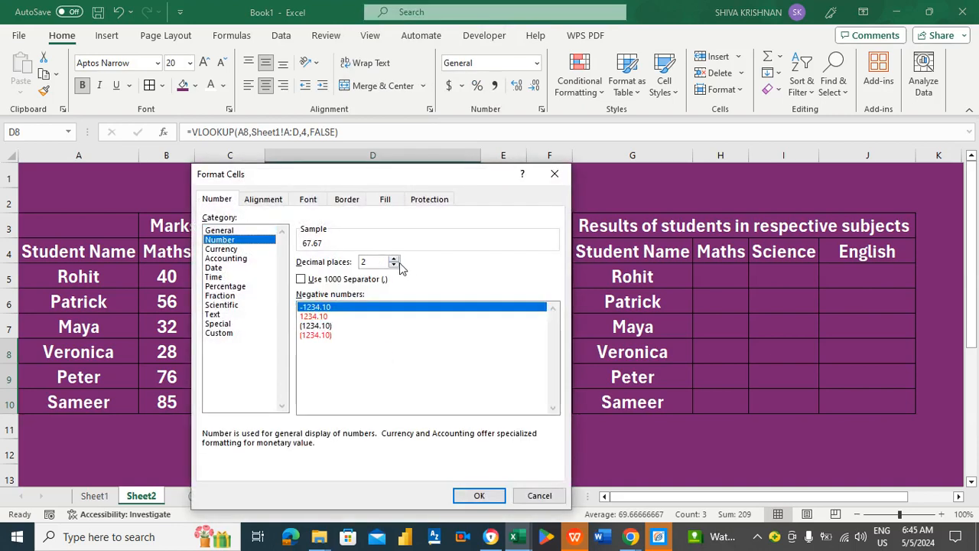
{"action": "left_click", "coordinate": [394, 266]}
{"action": "left_click", "coordinate": [394, 266]}
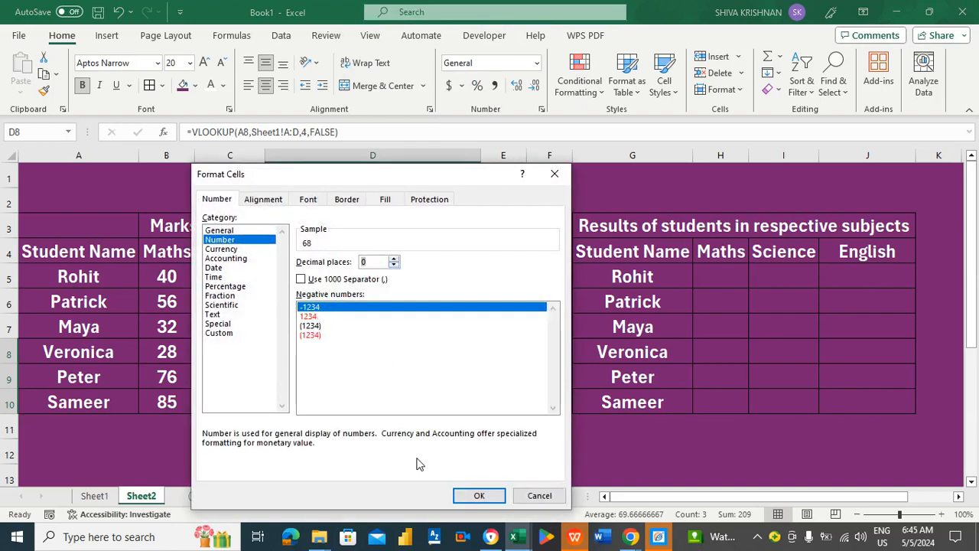
{"action": "left_click", "coordinate": [479, 496]}
{"action": "left_click", "coordinate": [474, 303]}
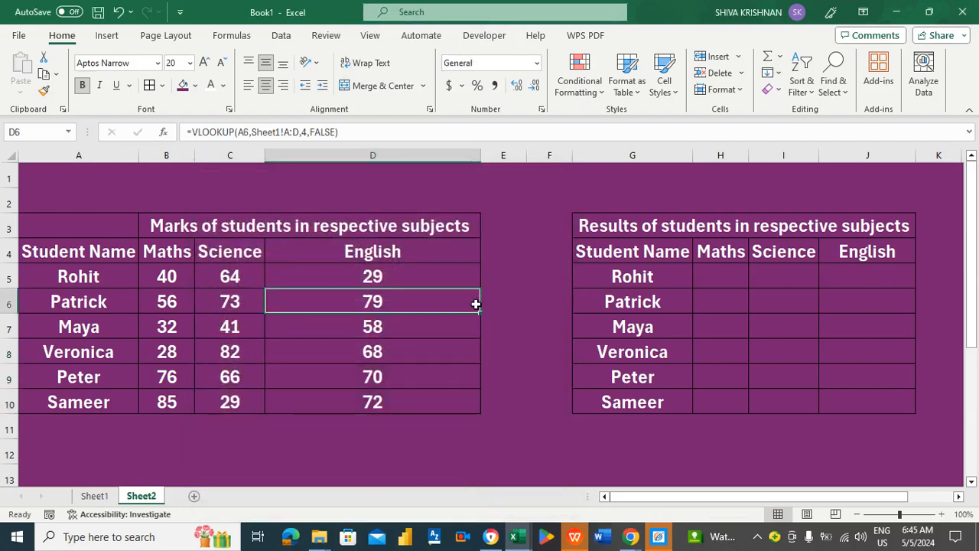
{"action": "left_click", "coordinate": [703, 280]}
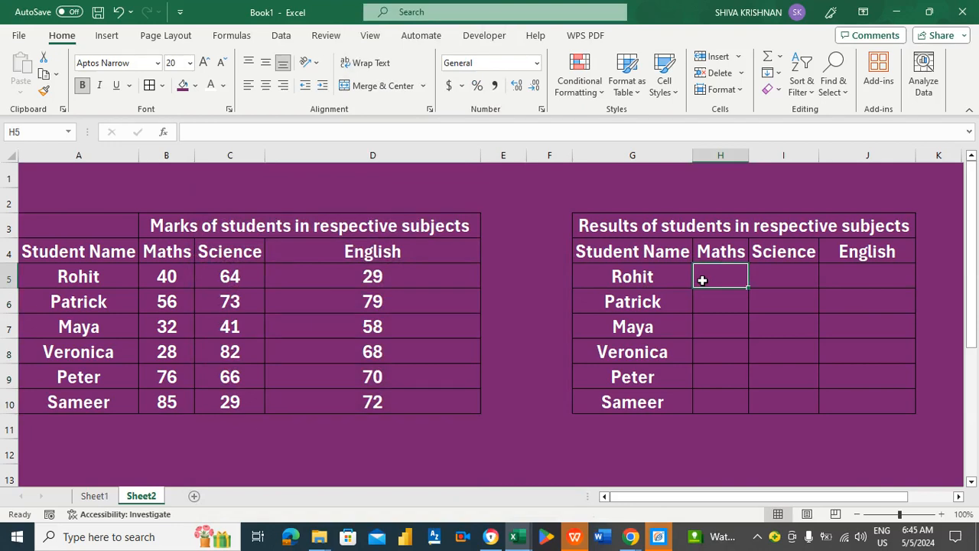
{"action": "key", "text": "Left"}
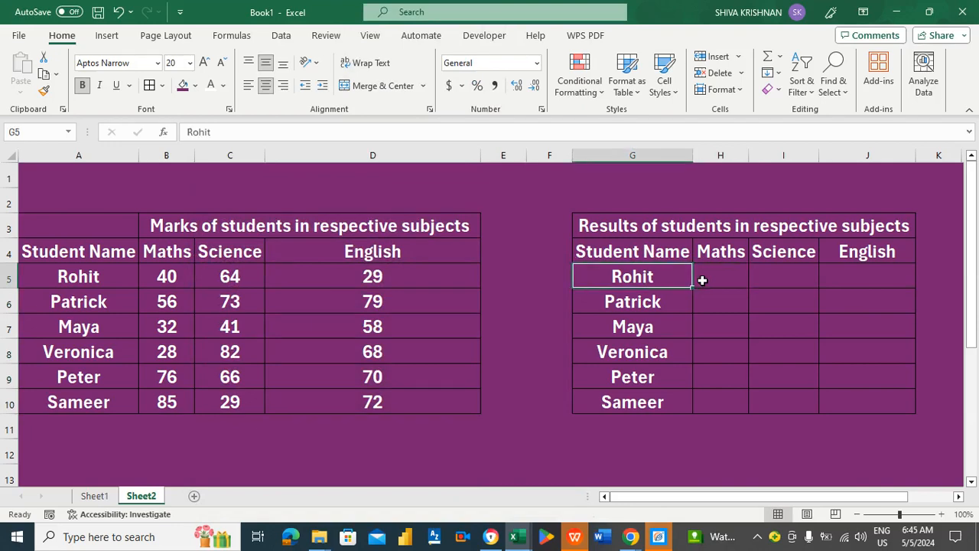
{"action": "key", "text": "Right"}
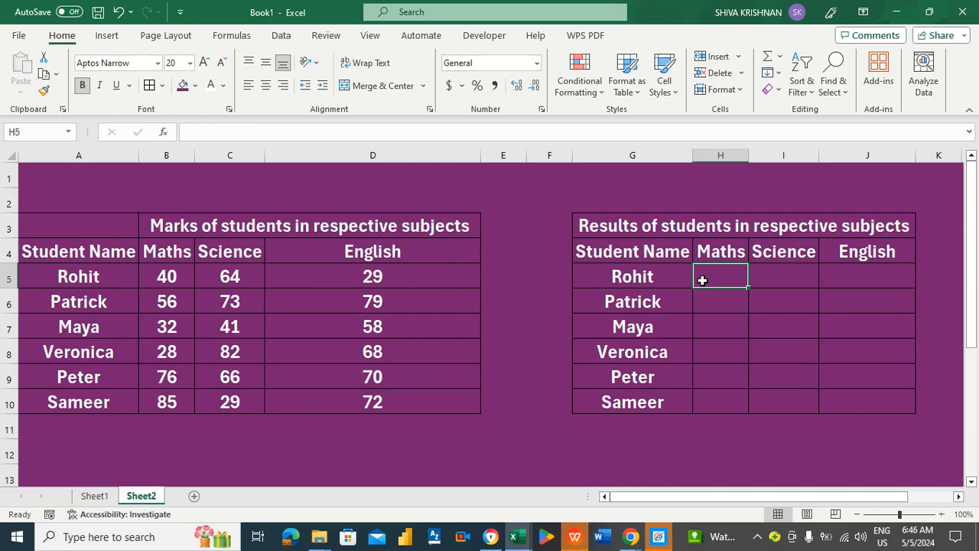
{"action": "key", "text": "Left"}
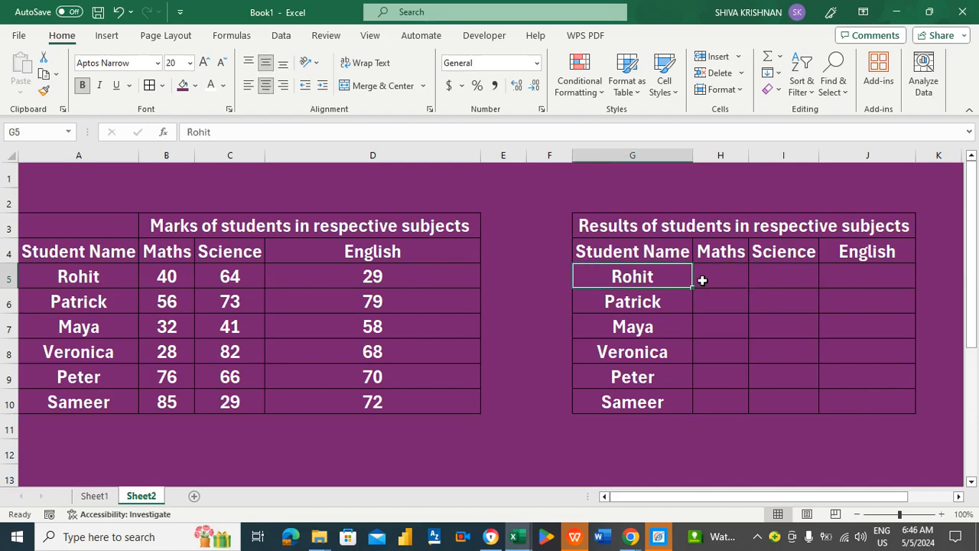
{"action": "key", "text": "Right"}
{"action": "key", "text": "Left"}
{"action": "key", "text": "Right"}
Start an IF formula in H5 wrapping VLOOKUP(G5,Sheet1!A:B,2,FALSE).
{"action": "type", "text": "="}
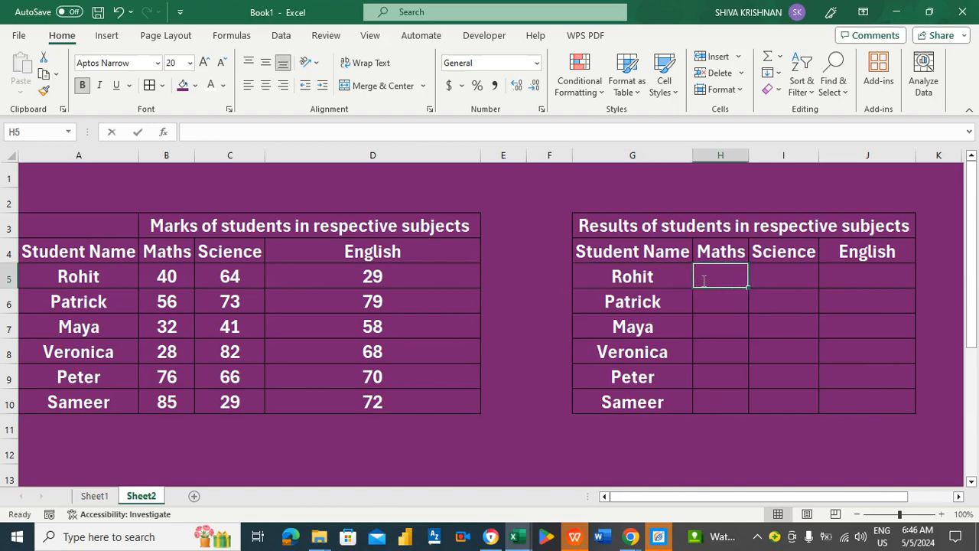
{"action": "type", "text": "IF"}
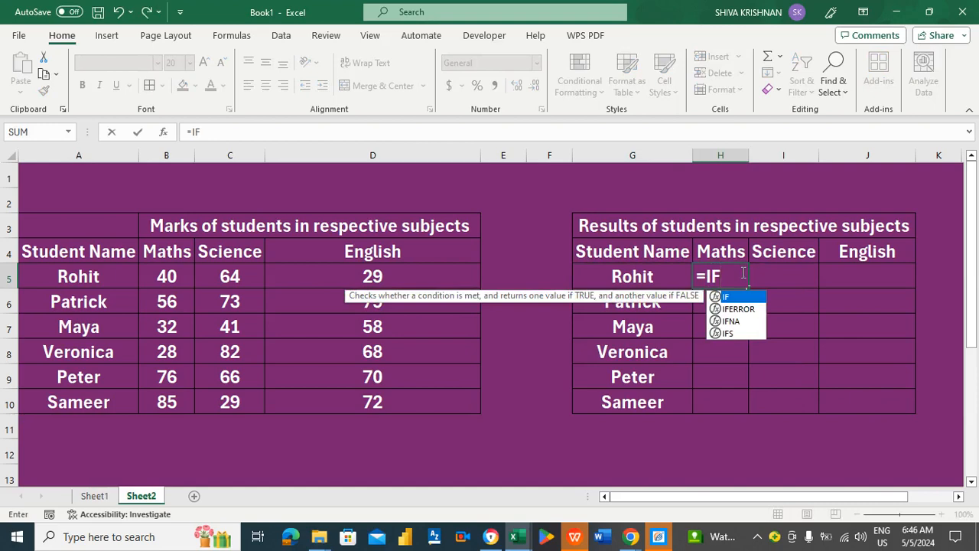
{"action": "type", "text": "("}
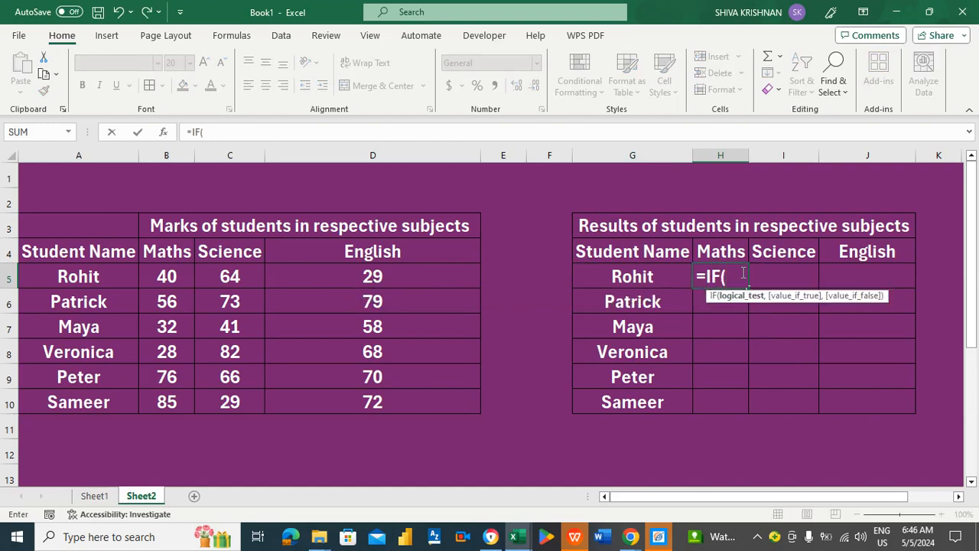
{"action": "type", "text": "VLOO"}
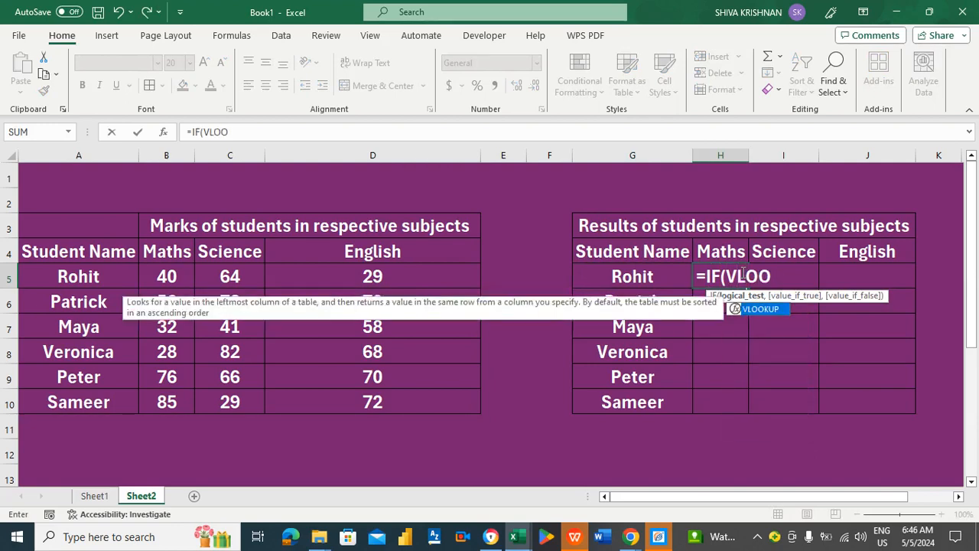
{"action": "type", "text": "KUP("}
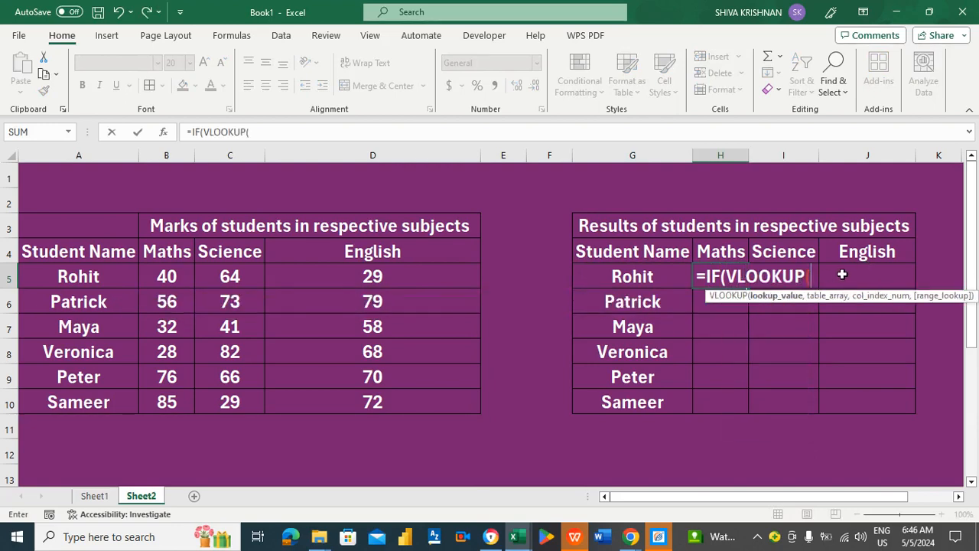
{"action": "left_click", "coordinate": [665, 276]}
{"action": "type", "text": ","}
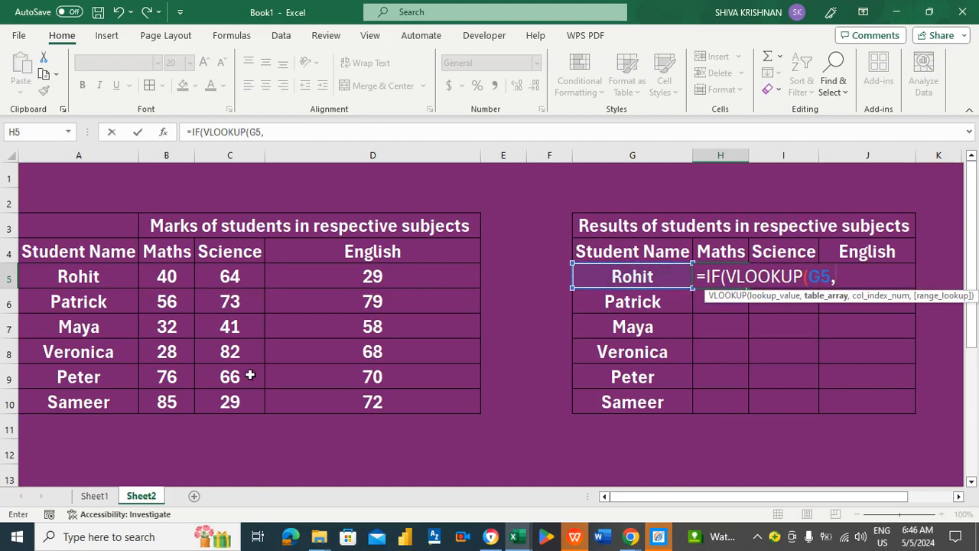
{"action": "left_click", "coordinate": [97, 497]}
{"action": "left_click", "coordinate": [121, 157]}
{"action": "left_click_drag", "start_coordinate": [121, 157], "coordinate": [169, 157]}
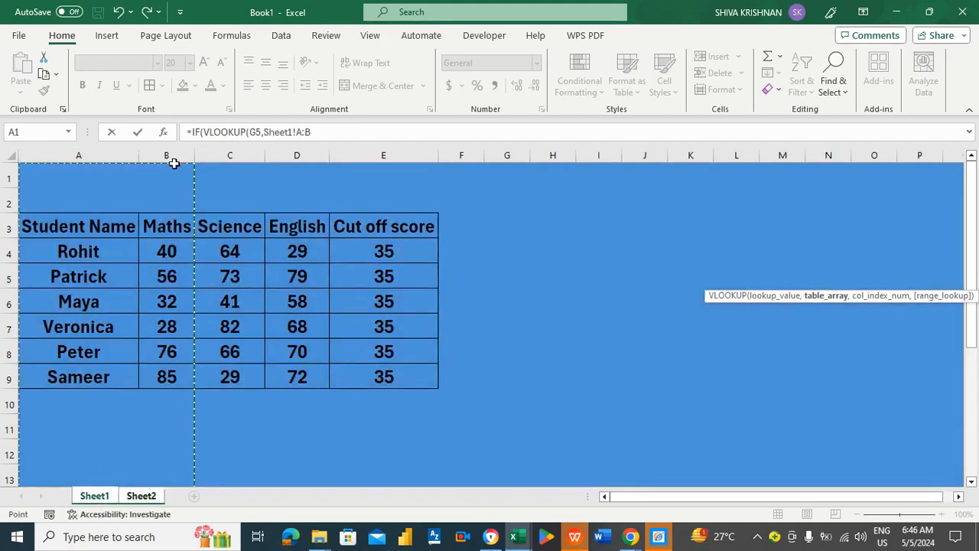
{"action": "left_click", "coordinate": [334, 132]}
{"action": "type", "text": ",2"}
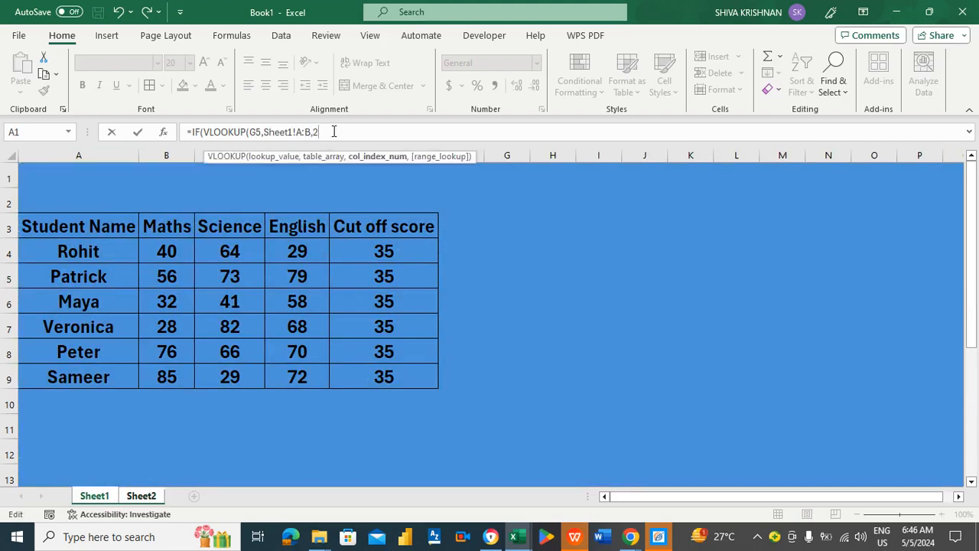
{"action": "type", "text": ","}
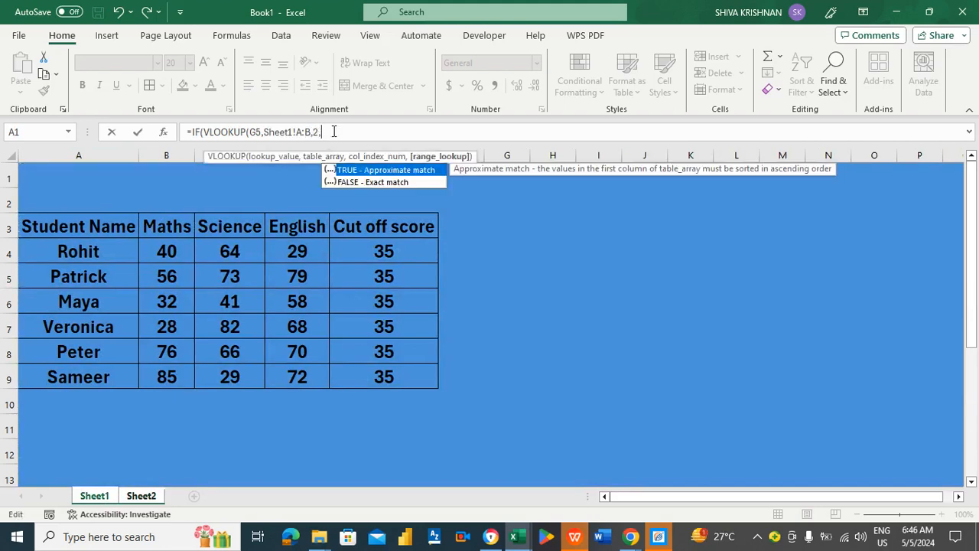
{"action": "double_click", "coordinate": [348, 184]}
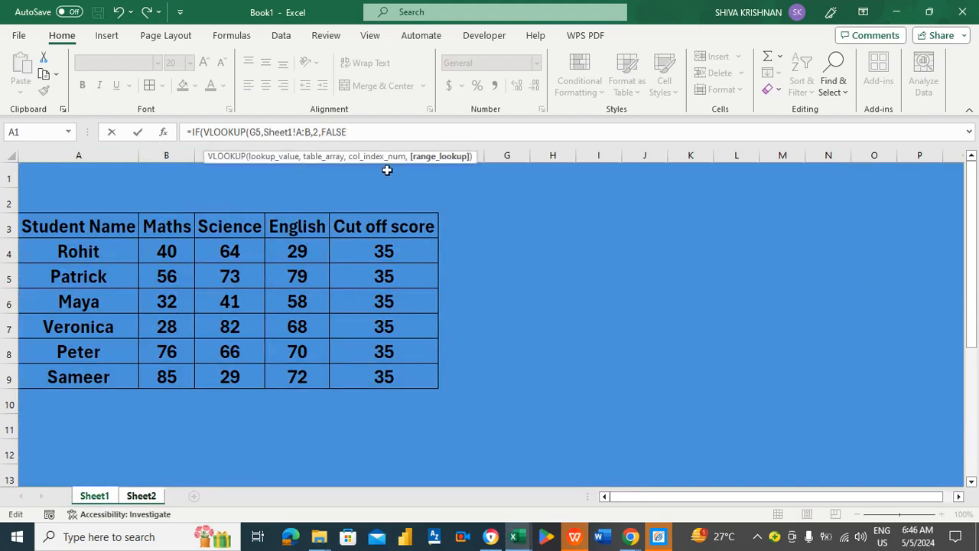
{"action": "type", "text": ")"}
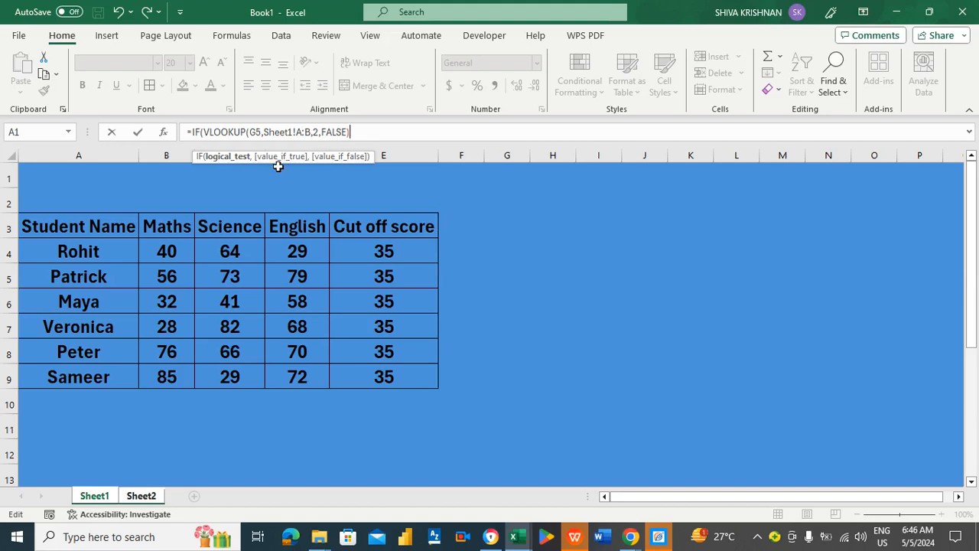
Finish the IF with >35,"PASS","FAIL" so Rohit's Maths result shows PASS.
{"action": "left_click", "coordinate": [363, 131]}
{"action": "type", "text": ">35,"}
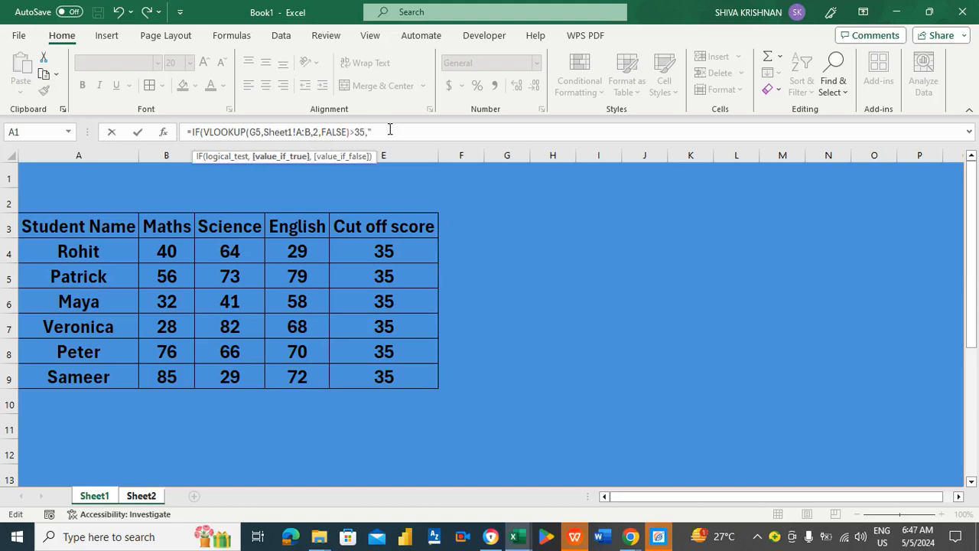
{"action": "type", "text": "\"PASS\","}
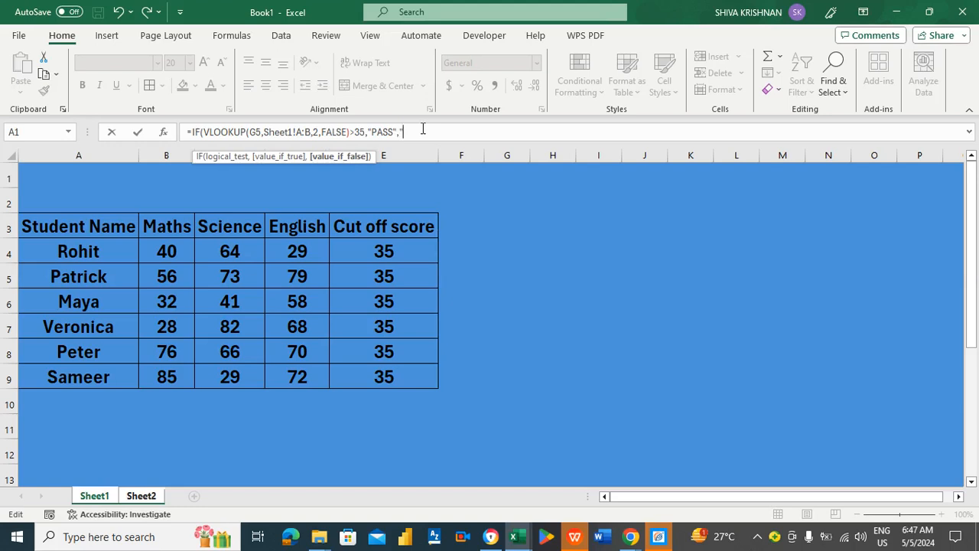
{"action": "type", "text": "\"FAIL\")"}
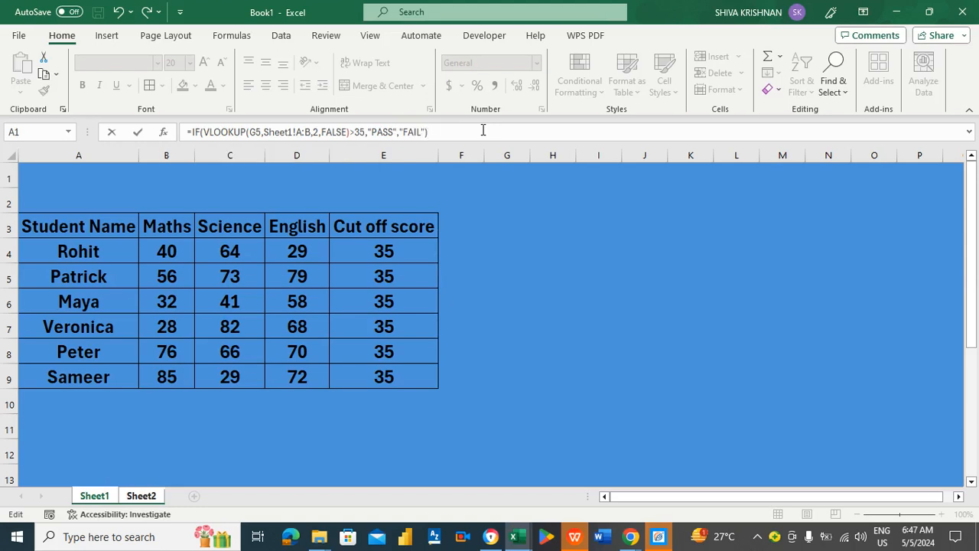
{"action": "key", "text": "Return"}
{"action": "key", "text": "Up"}
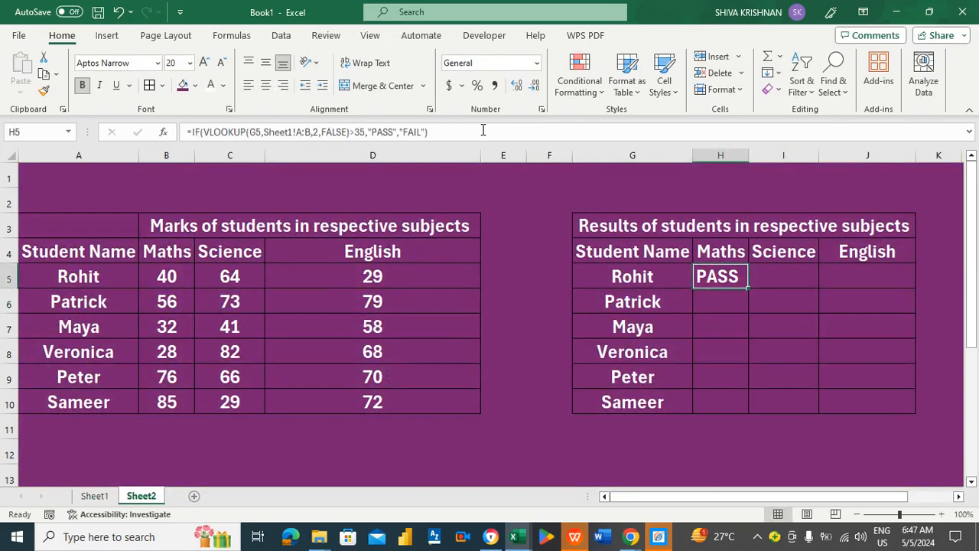
Fill the Maths result formula down to H10 and step through the results.
{"action": "double_click", "coordinate": [748, 288]}
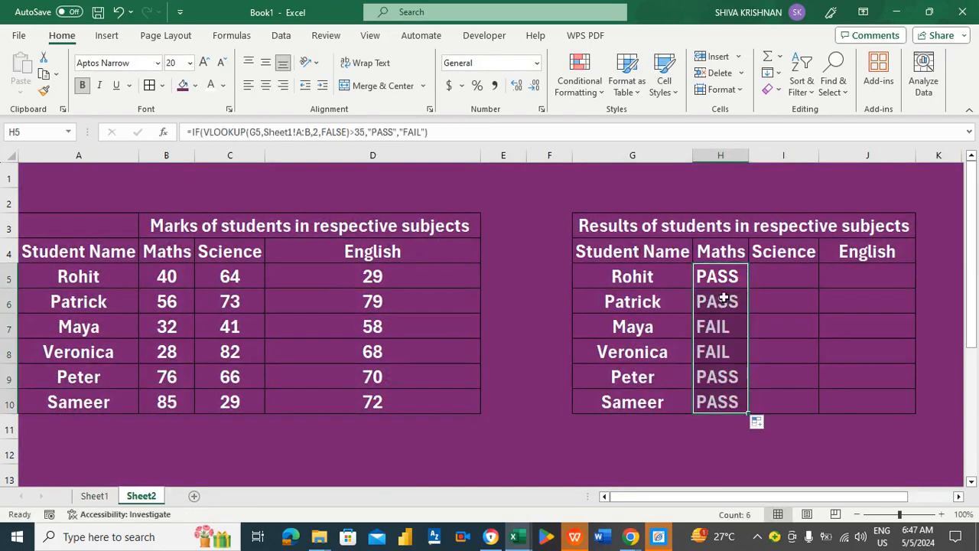
{"action": "left_click", "coordinate": [723, 292]}
{"action": "key", "text": "Down"}
{"action": "key", "text": "Left"}
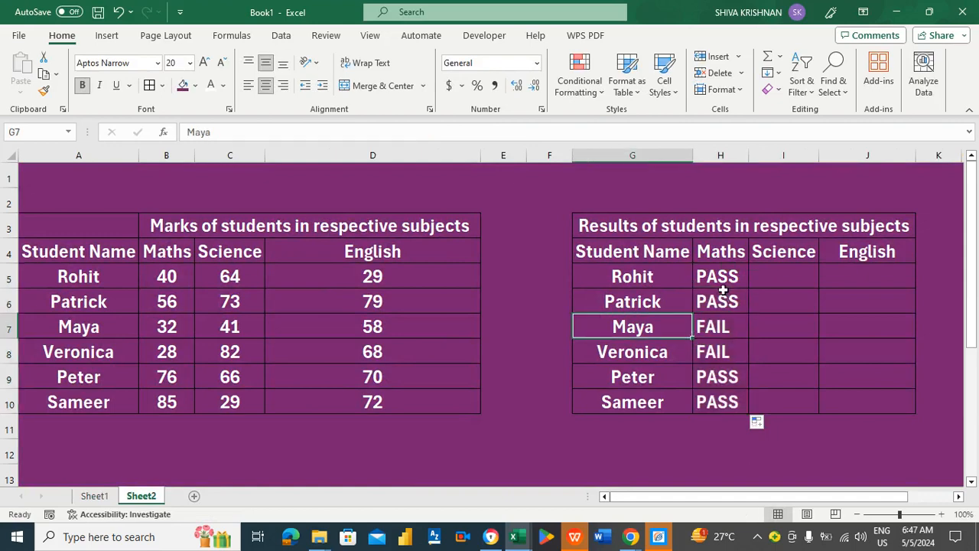
{"action": "key", "text": "Right"}
{"action": "key", "text": "Left"}
{"action": "key", "text": "Down"}
{"action": "key", "text": "Up"}
{"action": "key", "text": "Right"}
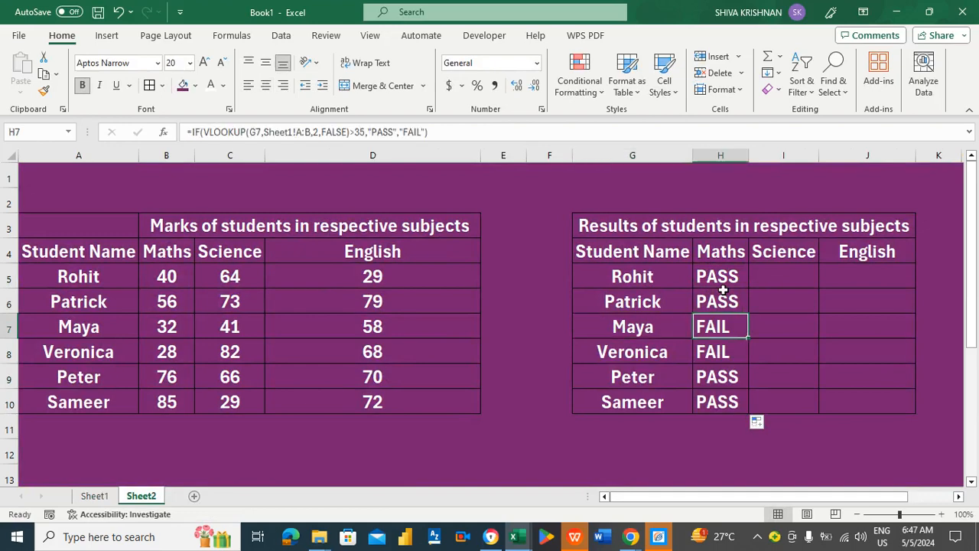
Verify the third and fourth students' FAIL results against their Maths marks in B7 and B8.
{"action": "left_click", "coordinate": [166, 326]}
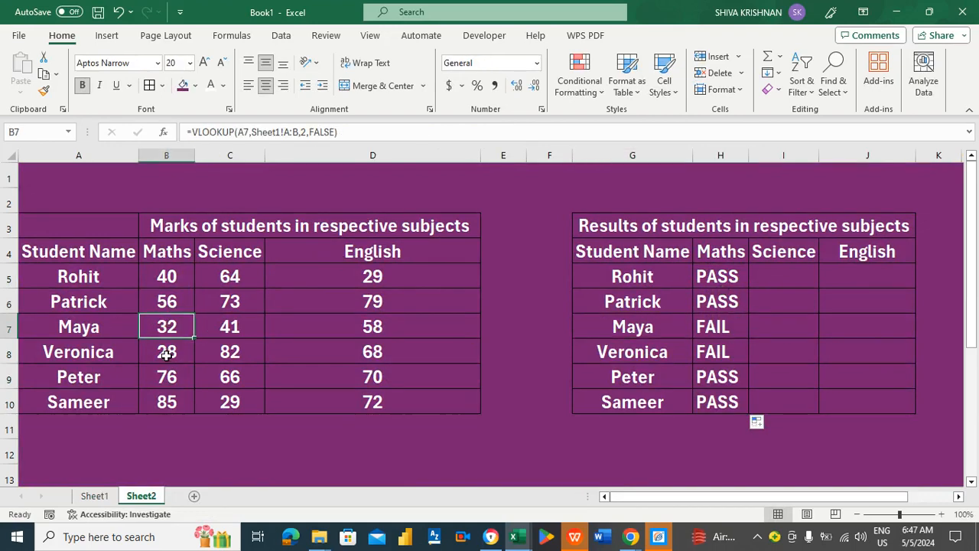
{"action": "left_click", "coordinate": [166, 354]}
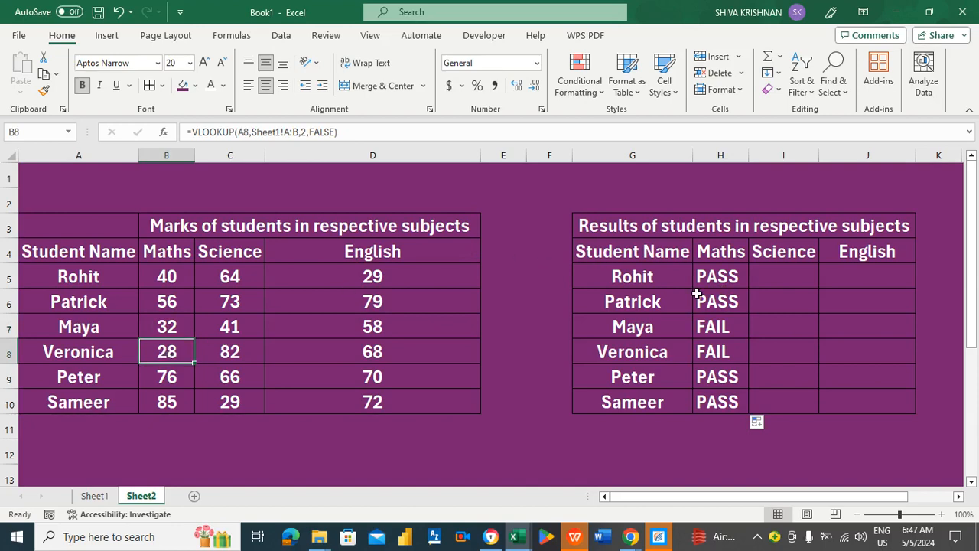
{"action": "left_click", "coordinate": [720, 306]}
{"action": "key", "text": "Up"}
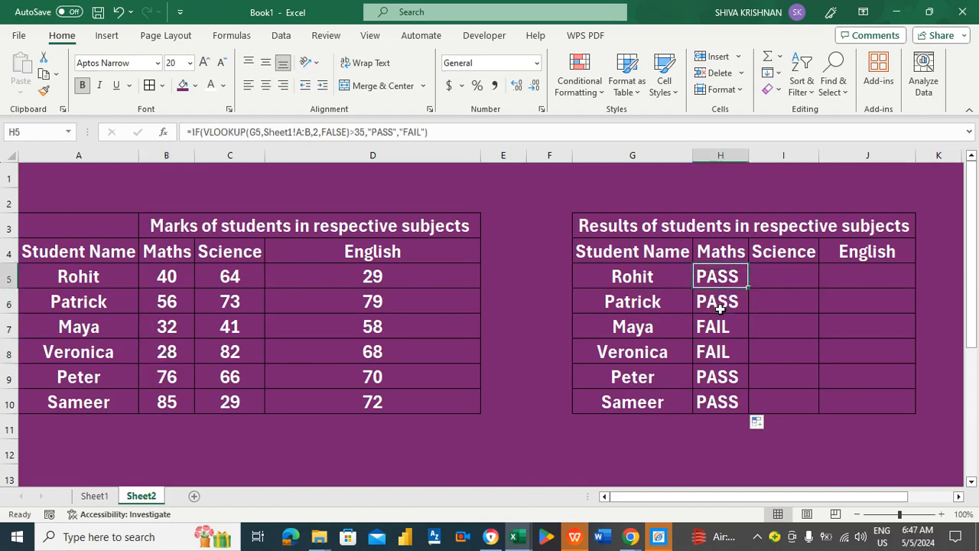
{"action": "key", "text": "Right"}
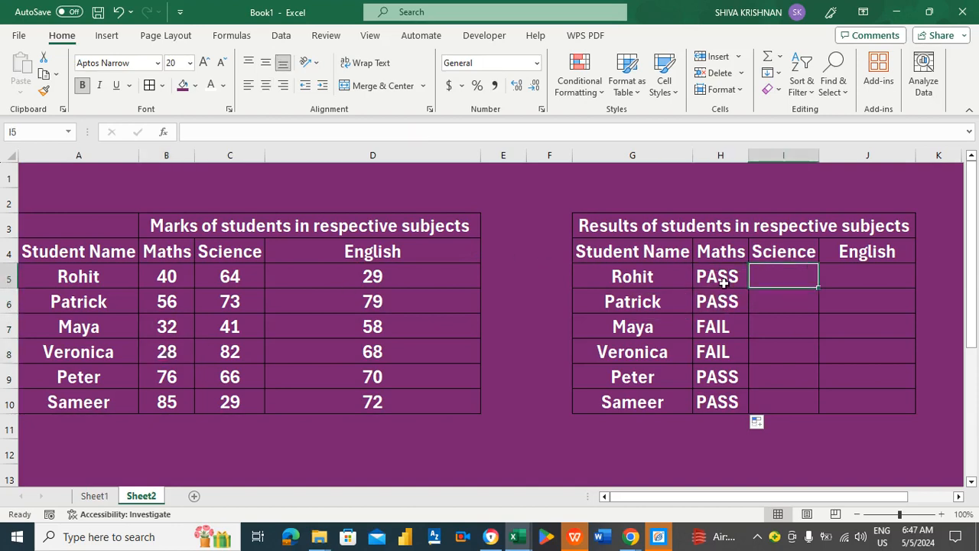
{"action": "left_click", "coordinate": [723, 280]}
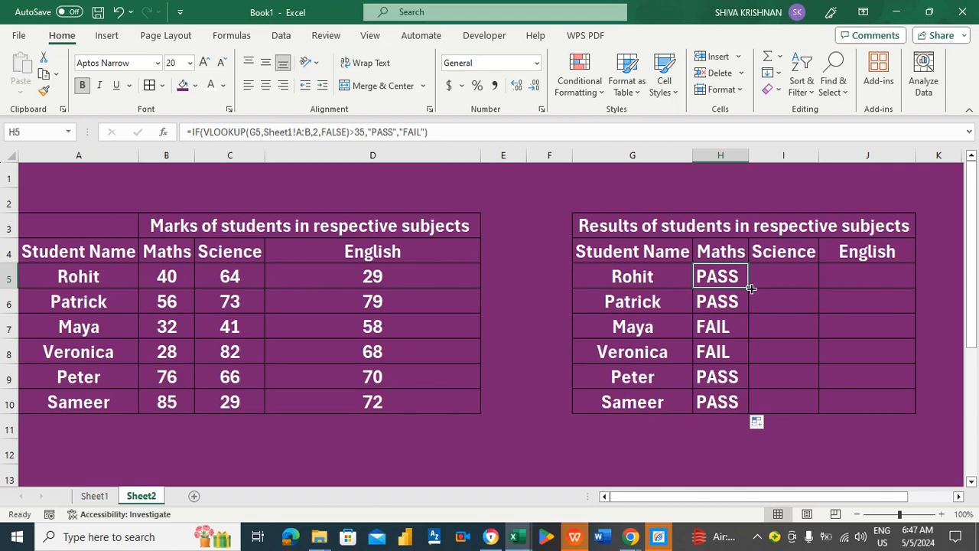
Copy the result formula to I5:J5 and change I5's lookup to Sheet1!A:C, column 3.
{"action": "left_click_drag", "start_coordinate": [752, 289], "coordinate": [871, 279]}
{"action": "left_click", "coordinate": [796, 276]}
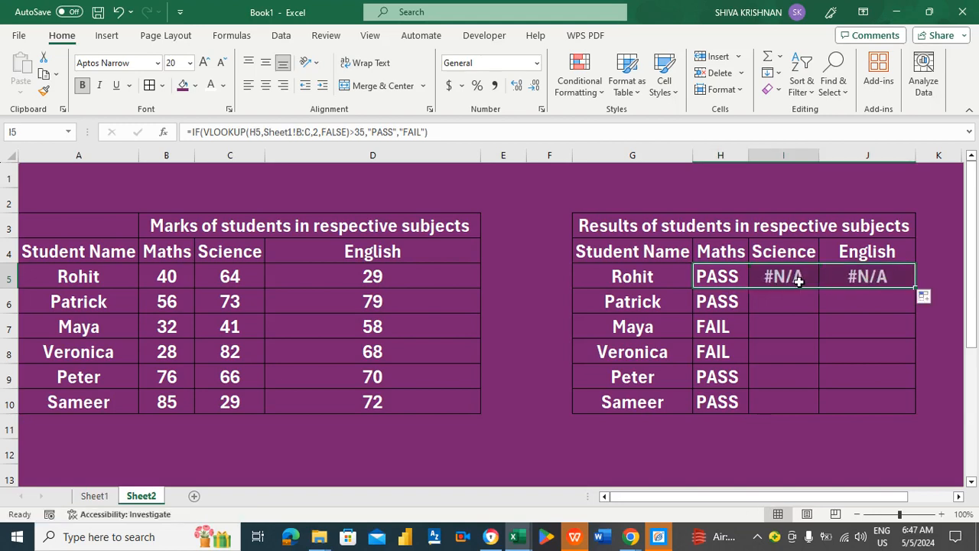
{"action": "left_click", "coordinate": [257, 131]}
{"action": "key", "text": "BackSpace"}
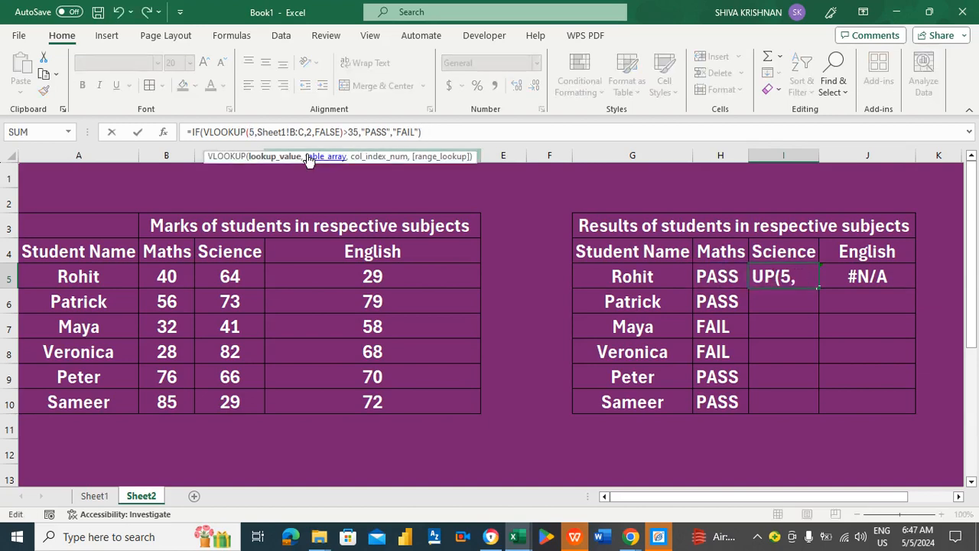
{"action": "type", "text": "G"}
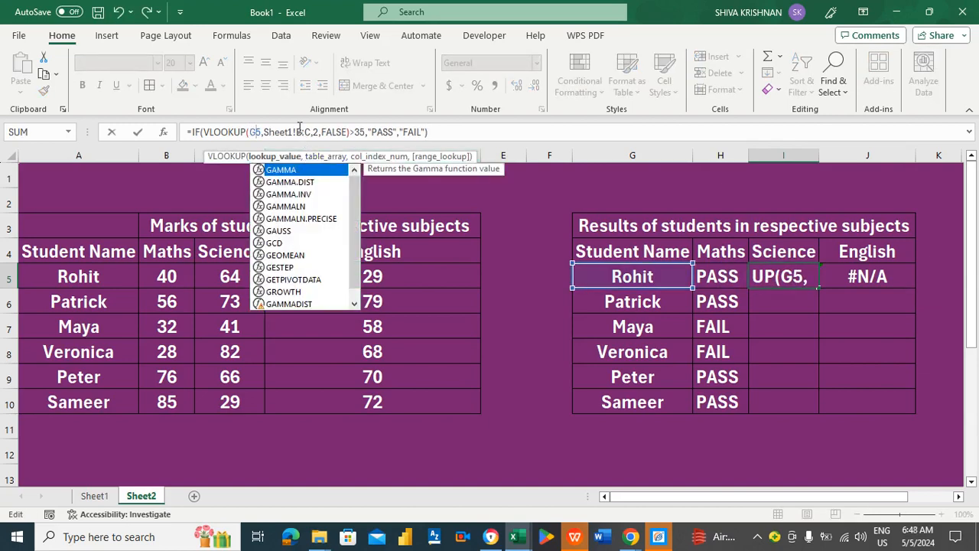
{"action": "left_click", "coordinate": [312, 132]}
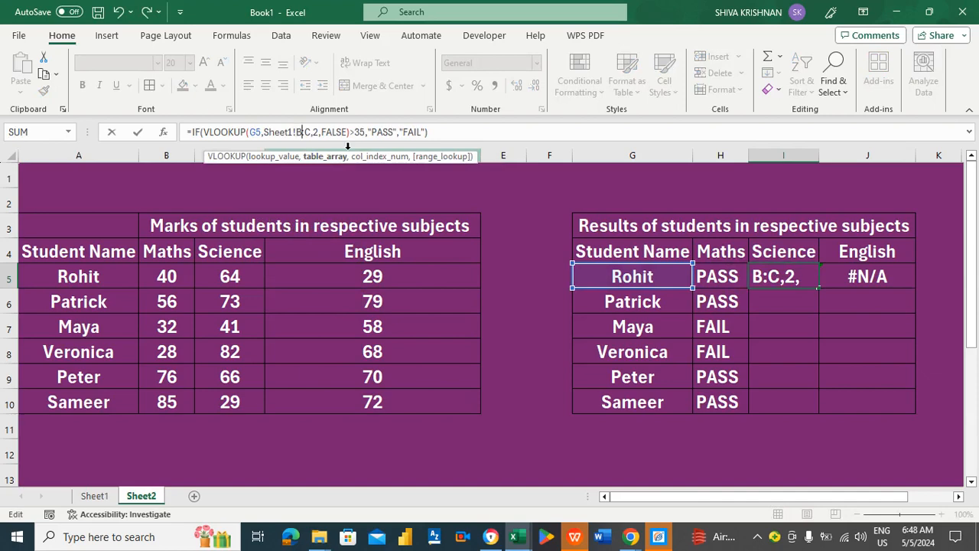
{"action": "key", "text": "BackSpace"}
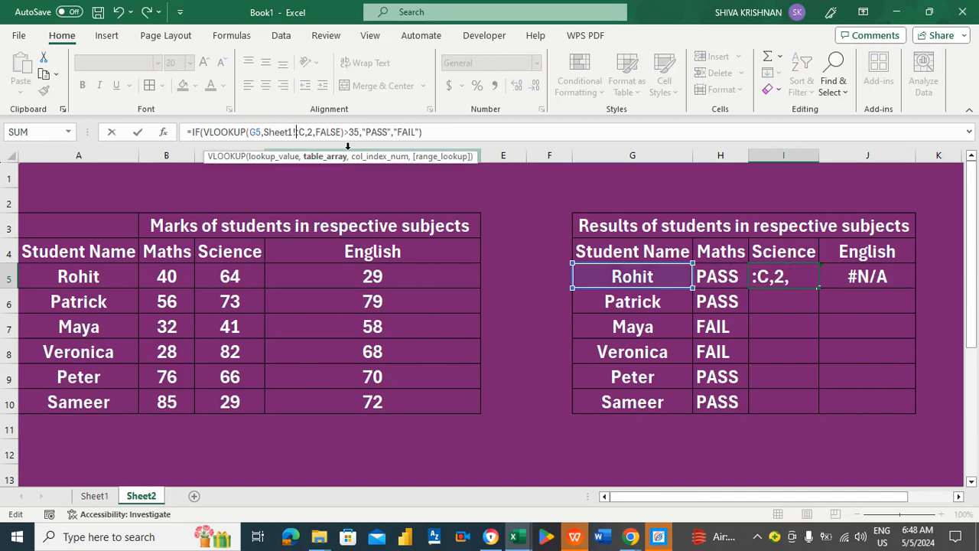
{"action": "type", "text": "A"}
{"action": "key", "text": "Right"}
{"action": "key", "text": "Right"}
{"action": "key", "text": "Right"}
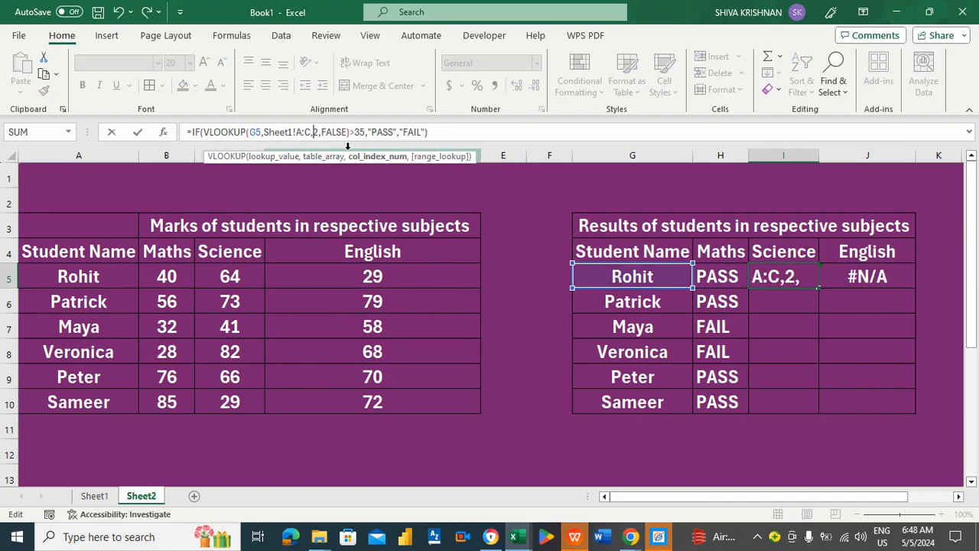
{"action": "key", "text": "BackSpace"}
{"action": "type", "text": "3"}
{"action": "key", "text": "Return"}
Fill the Science result down to I10 and check the last student's FAIL against C10.
{"action": "left_click", "coordinate": [789, 269]}
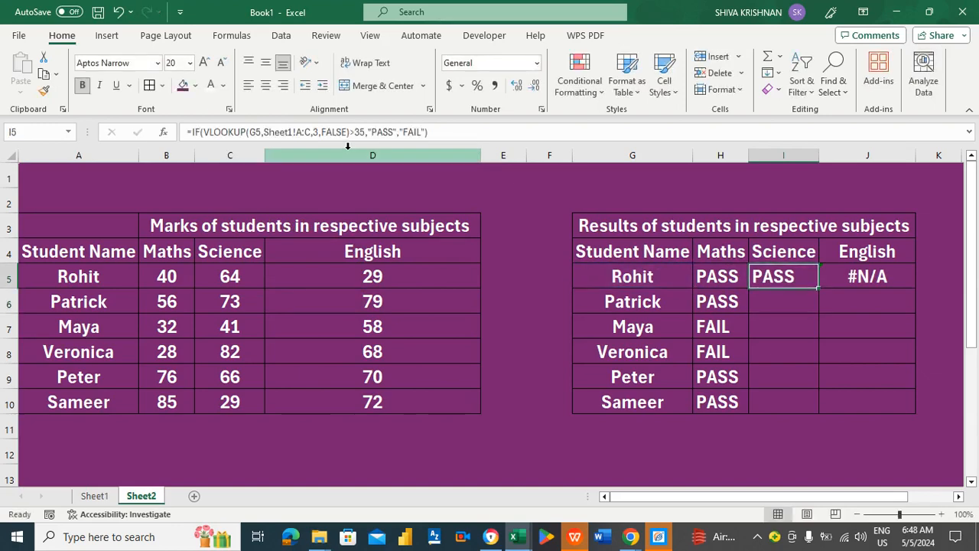
{"action": "double_click", "coordinate": [818, 289]}
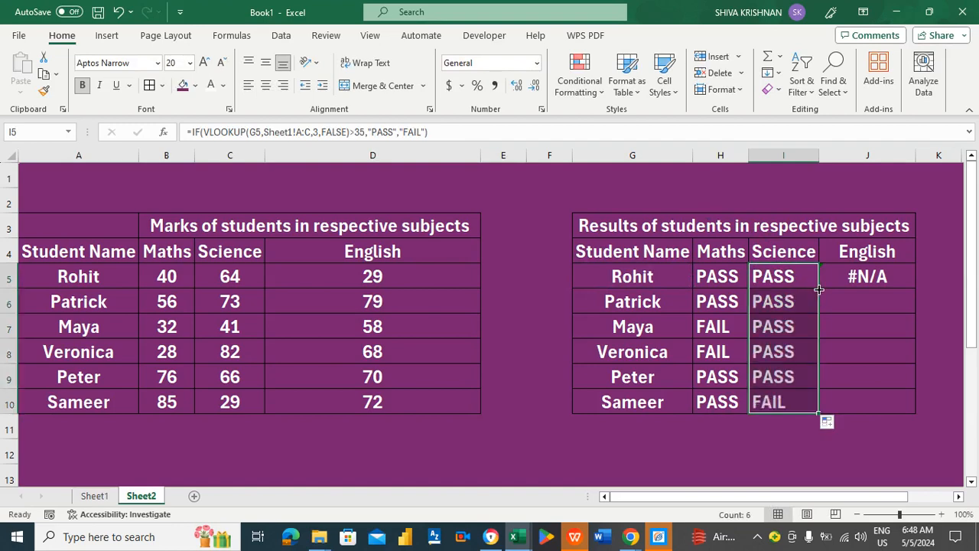
{"action": "left_click", "coordinate": [616, 404]}
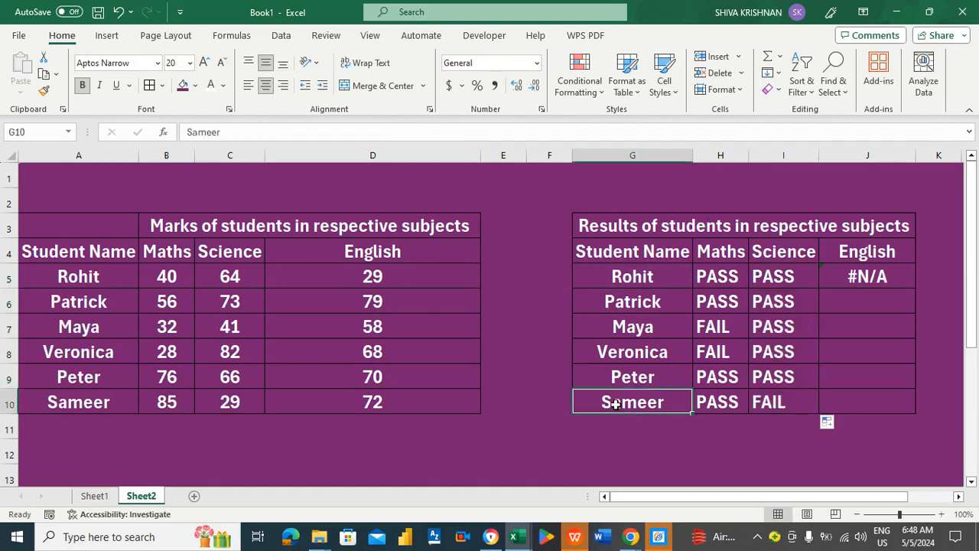
{"action": "key", "text": "Right"}
{"action": "key", "text": "Right"}
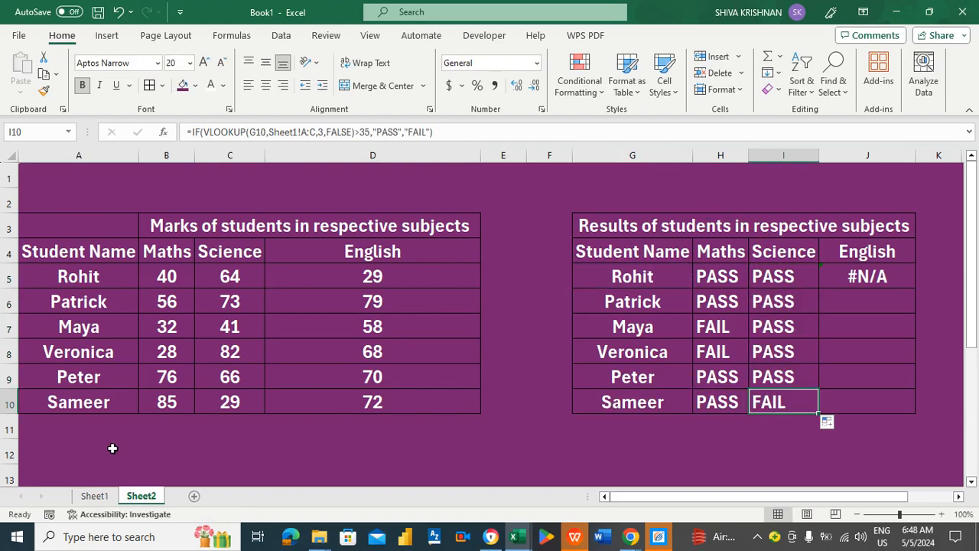
{"action": "left_click", "coordinate": [241, 403]}
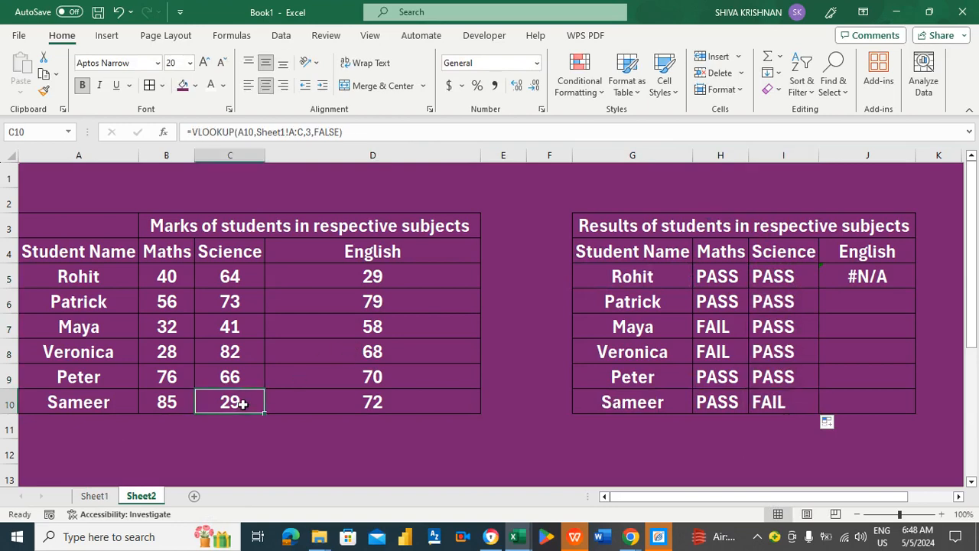
{"action": "left_click", "coordinate": [763, 402]}
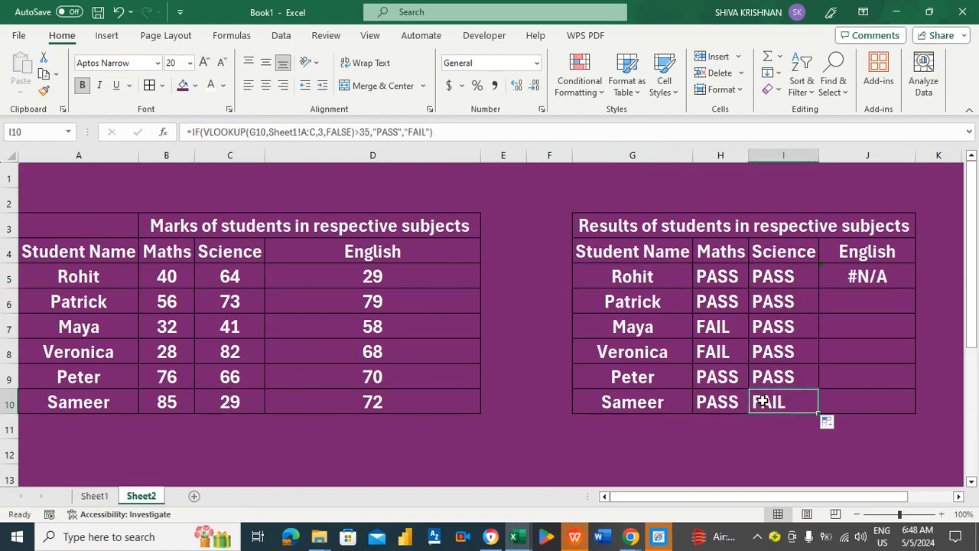
Change J5's result formula to look up G5 in Sheet1!A:D, column 4.
{"action": "left_click", "coordinate": [873, 271]}
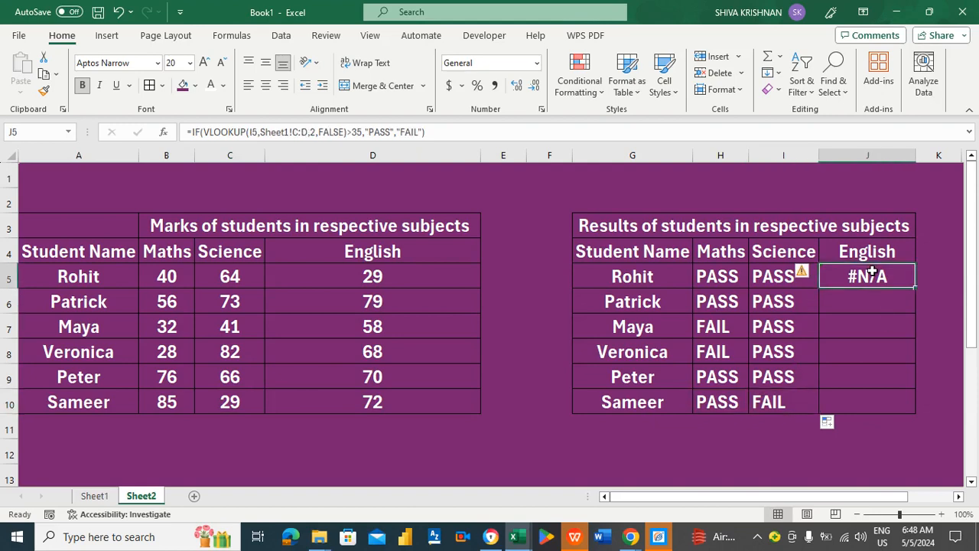
{"action": "left_click", "coordinate": [260, 129]}
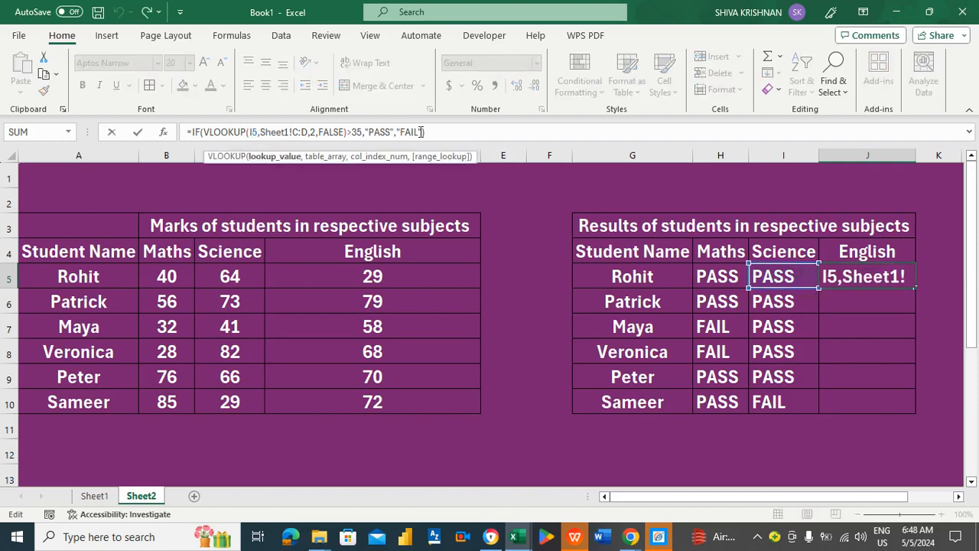
{"action": "key", "text": "BackSpace"}
{"action": "type", "text": "G"}
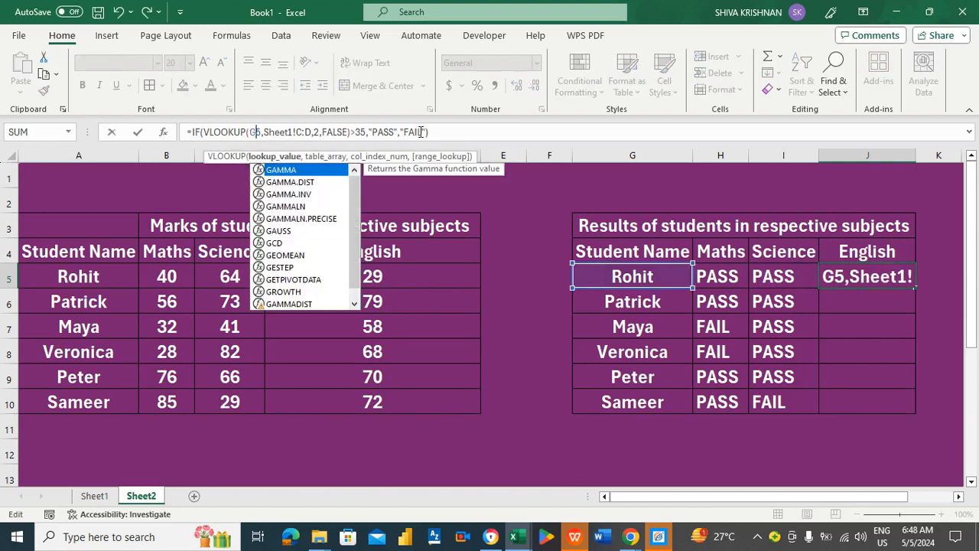
{"action": "key", "text": "Right"}
{"action": "key", "text": "Right"}
{"action": "key", "text": "Right"}
{"action": "key", "text": "Right"}
{"action": "key", "text": "Right"}
{"action": "key", "text": "Right"}
{"action": "key", "text": "Right"}
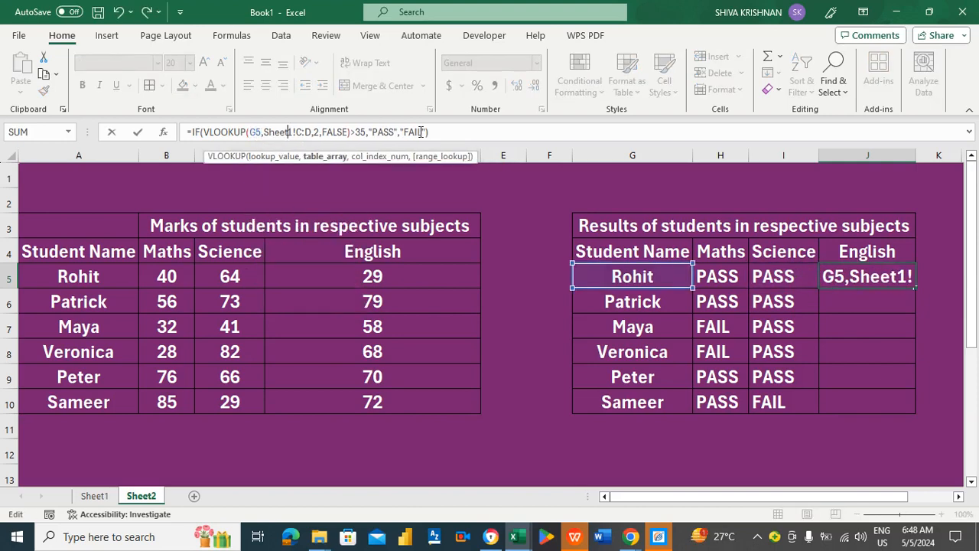
{"action": "key", "text": "Right"}
{"action": "key", "text": "Right"}
{"action": "key", "text": "Right"}
{"action": "key", "text": "Right"}
{"action": "key", "text": "Right"}
{"action": "key", "text": "Right"}
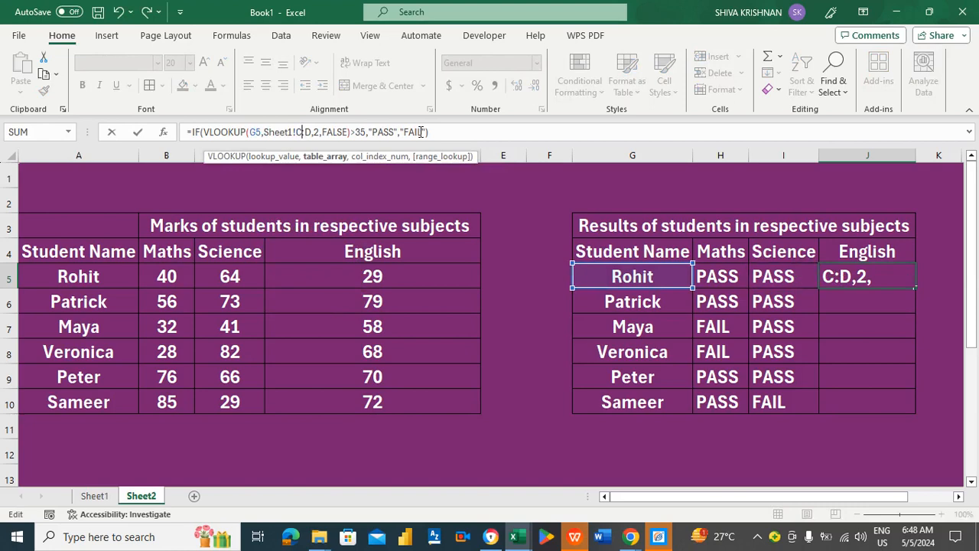
{"action": "key", "text": "BackSpace"}
{"action": "type", "text": "A"}
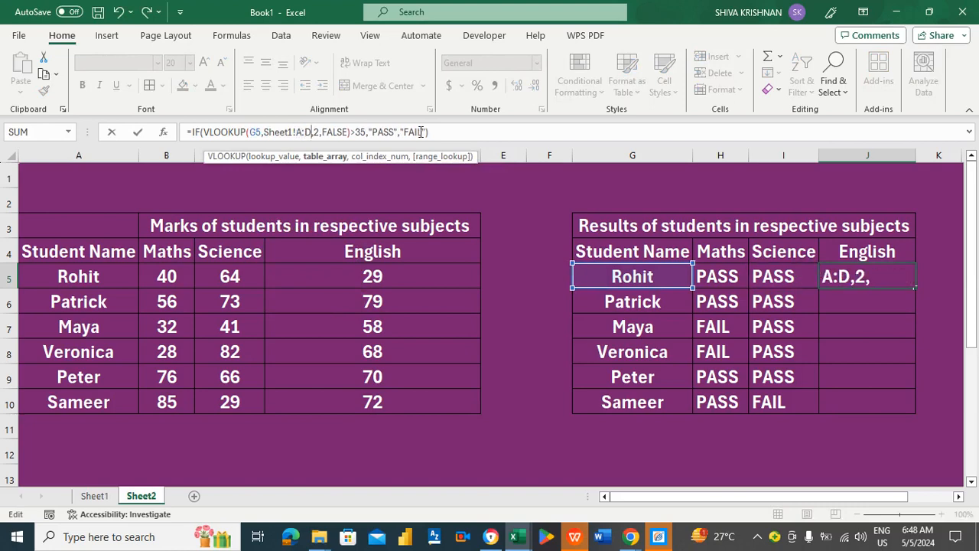
{"action": "key", "text": "Right"}
{"action": "key", "text": "BackSpace"}
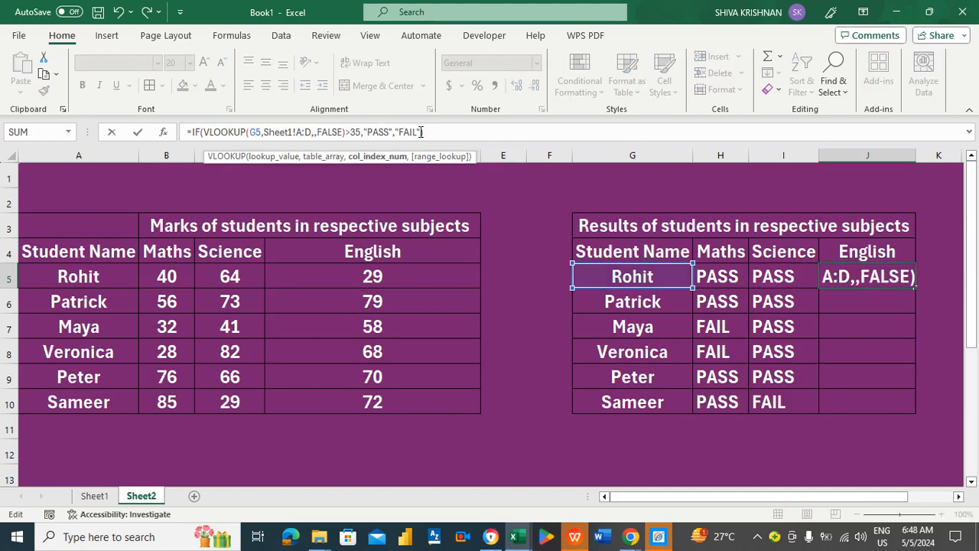
{"action": "type", "text": "4"}
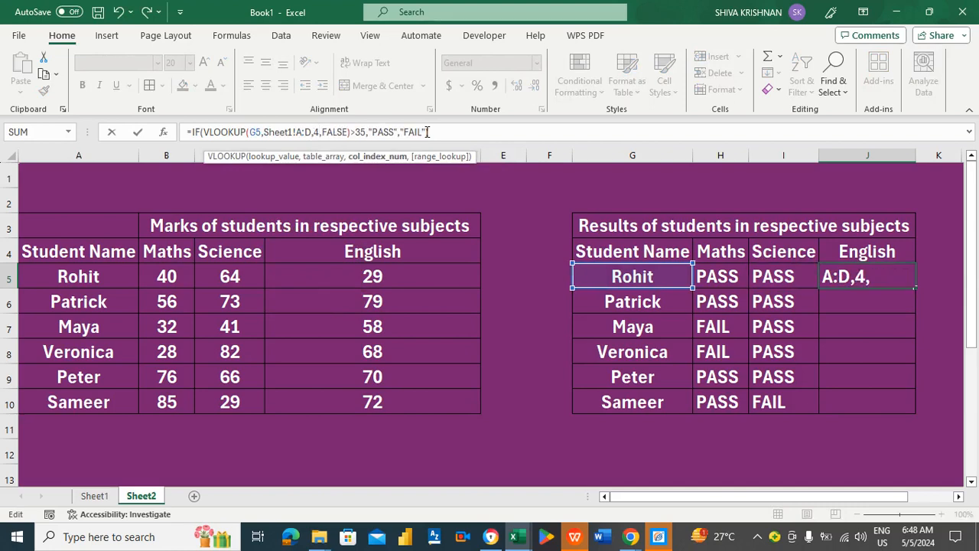
{"action": "key", "text": "Return"}
Copy the English result formula down to J10 and check the results.
{"action": "key", "text": "Up"}
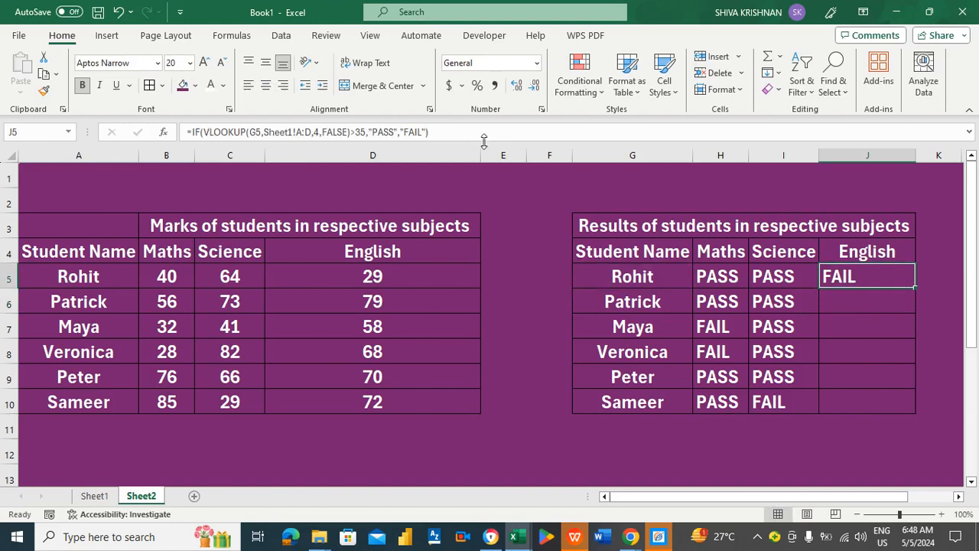
{"action": "double_click", "coordinate": [915, 287]}
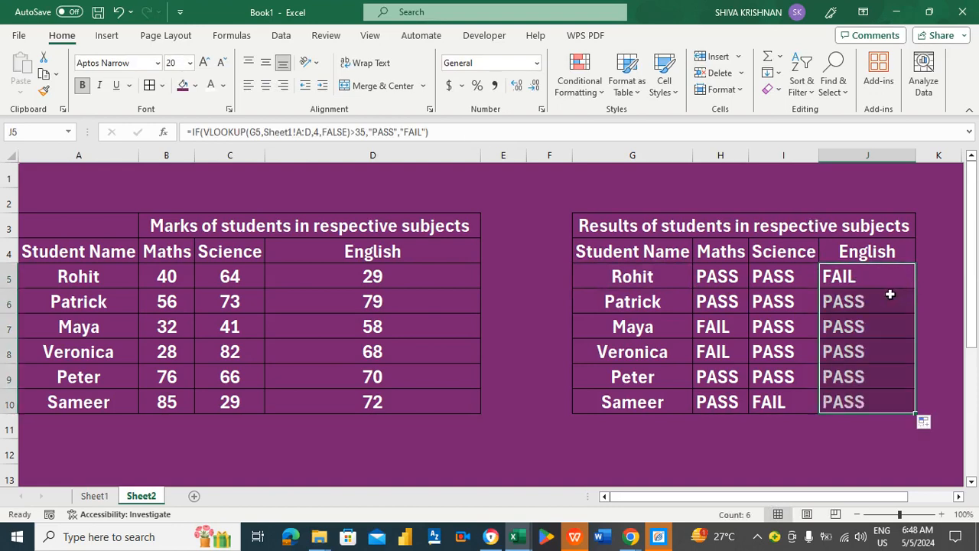
{"action": "left_click", "coordinate": [886, 298]}
{"action": "key", "text": "Down"}
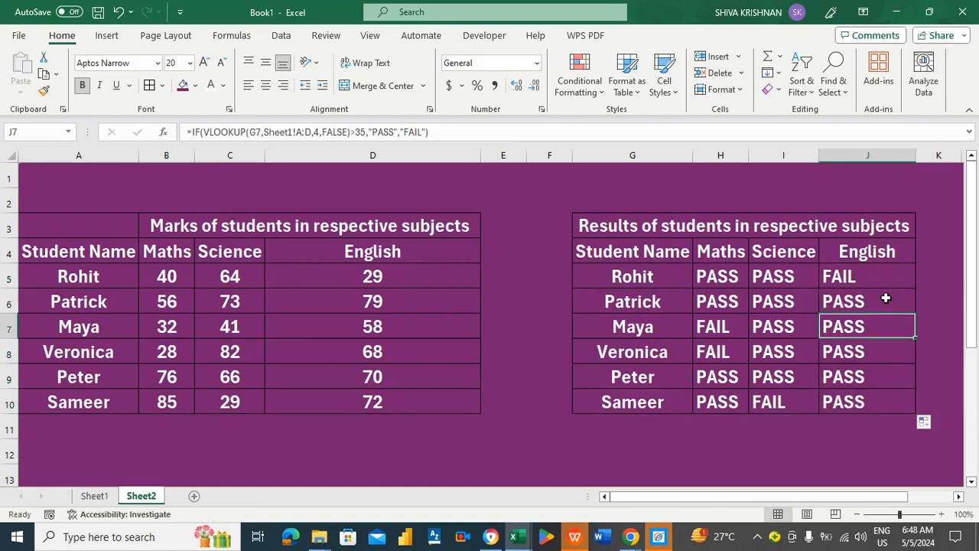
{"action": "key", "text": "Left"}
{"action": "key", "text": "Left"}
{"action": "key", "text": "Down"}
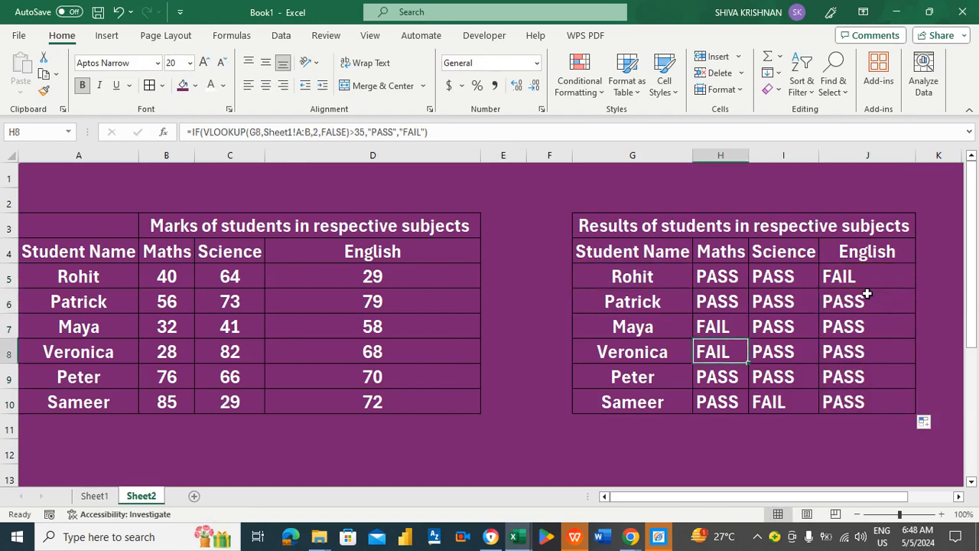
{"action": "left_click", "coordinate": [778, 327]}
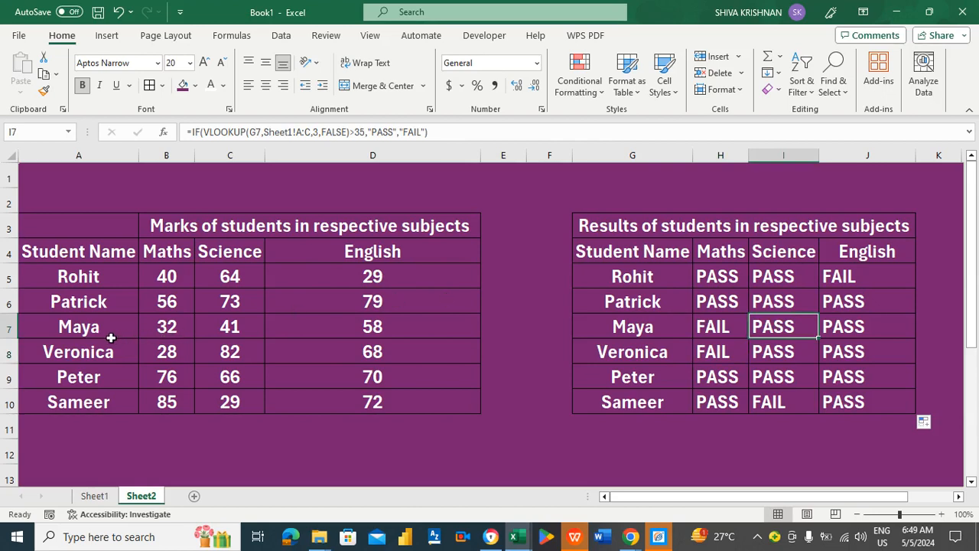
{"action": "left_click", "coordinate": [104, 337]}
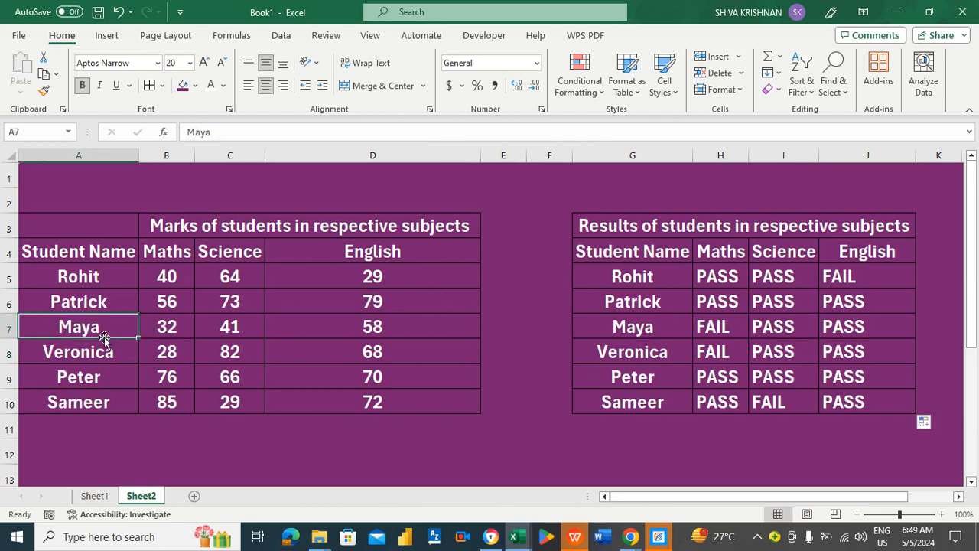
{"action": "left_click", "coordinate": [229, 329]}
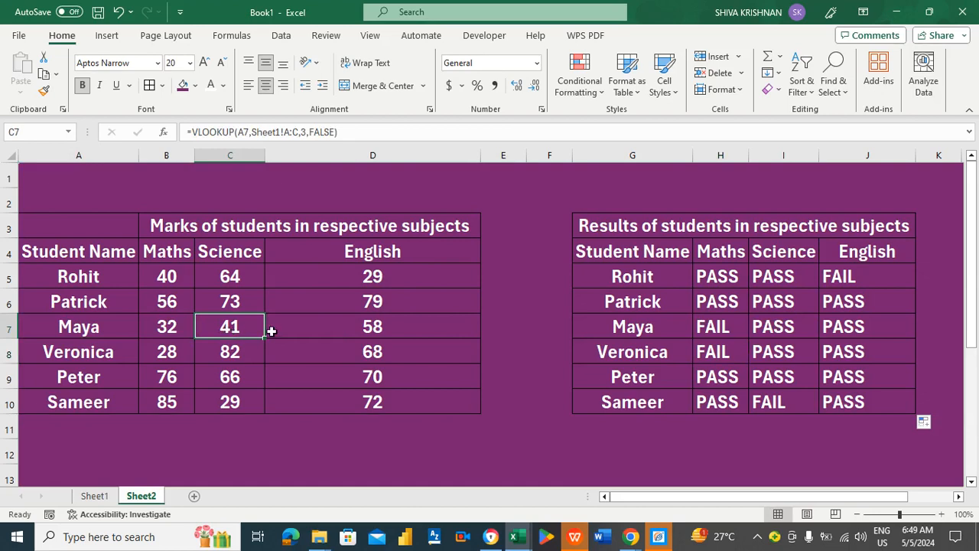
{"action": "left_click", "coordinate": [94, 495]}
{"action": "left_click", "coordinate": [204, 301]}
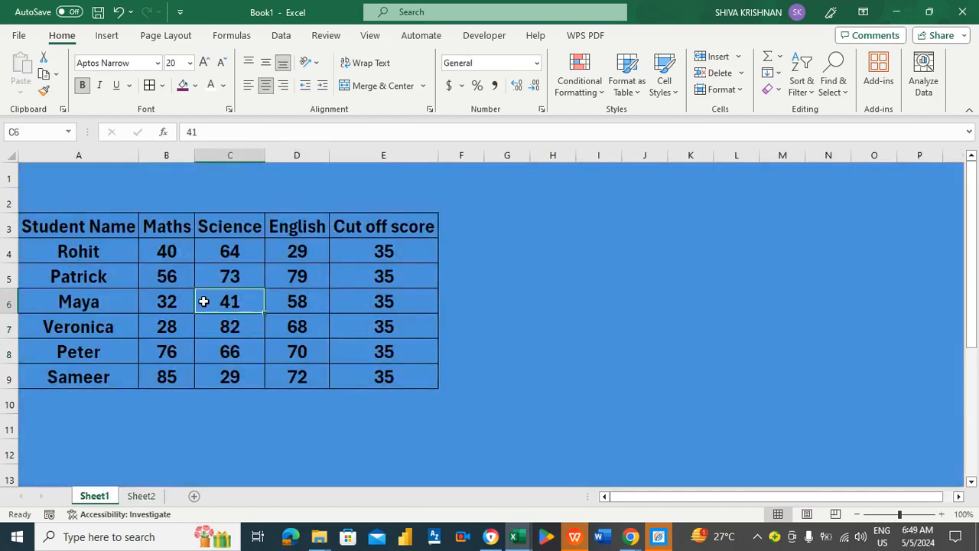
{"action": "key", "text": "Right"}
{"action": "key", "text": "Left"}
{"action": "key", "text": "Left"}
{"action": "key", "text": "Left"}
{"action": "key", "text": "Right"}
{"action": "key", "text": "Right"}
{"action": "key", "text": "Right"}
{"action": "key", "text": "Right"}
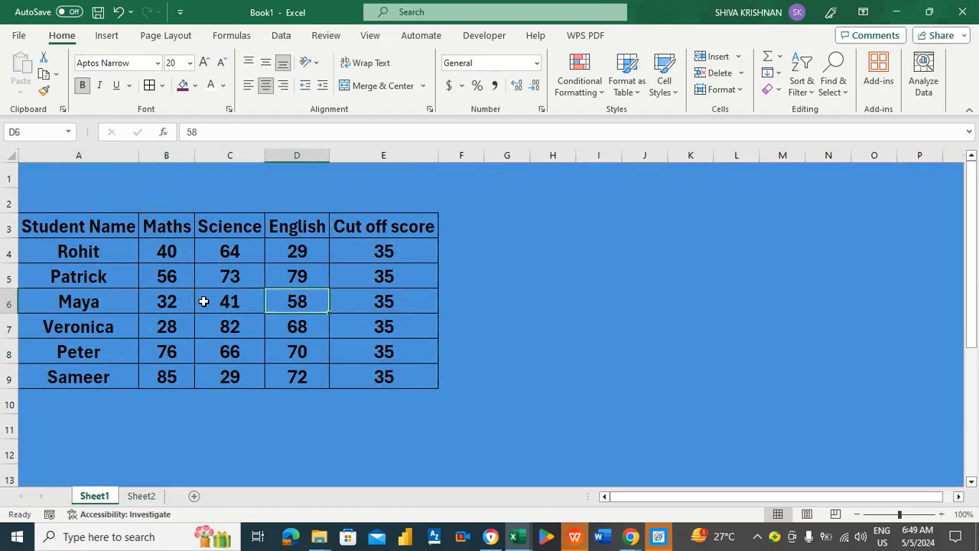
{"action": "left_click", "coordinate": [142, 496]}
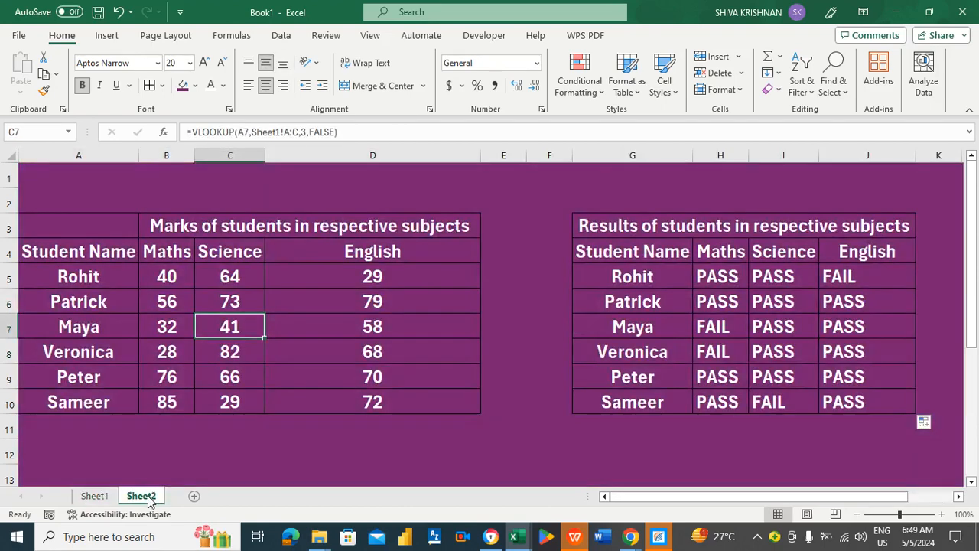
{"action": "left_click", "coordinate": [645, 327]}
{"action": "key", "text": "Right"}
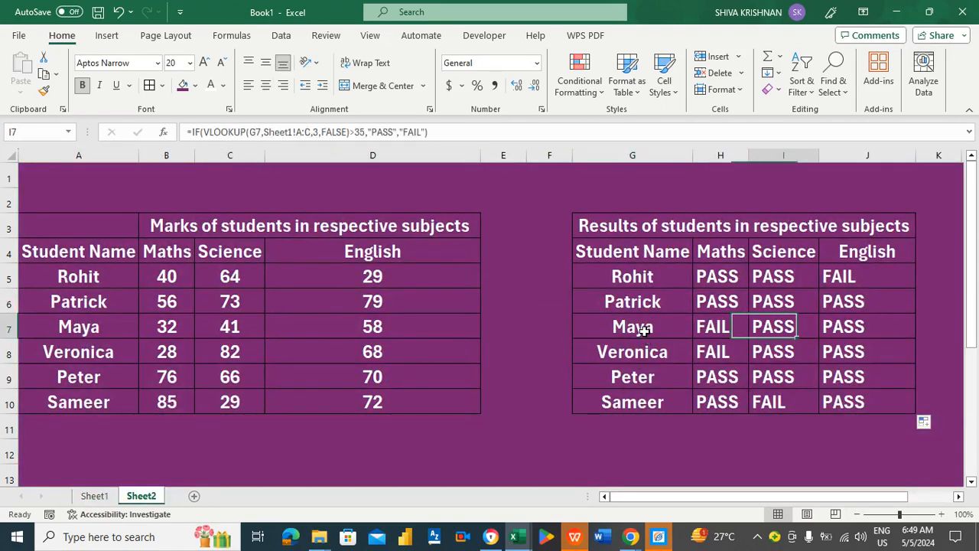
{"action": "key", "text": "Right"}
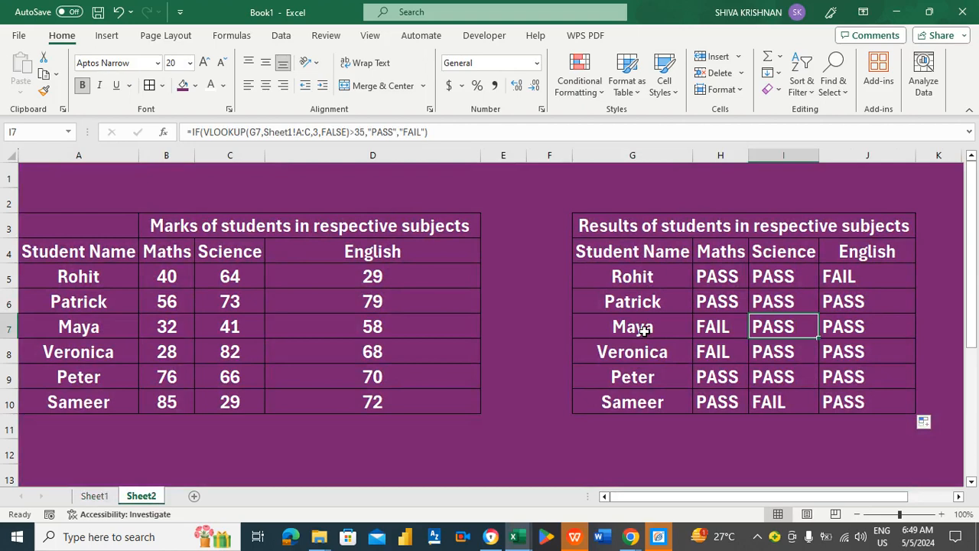
{"action": "left_click", "coordinate": [860, 336]}
{"action": "key", "text": "Up"}
{"action": "key", "text": "Up"}
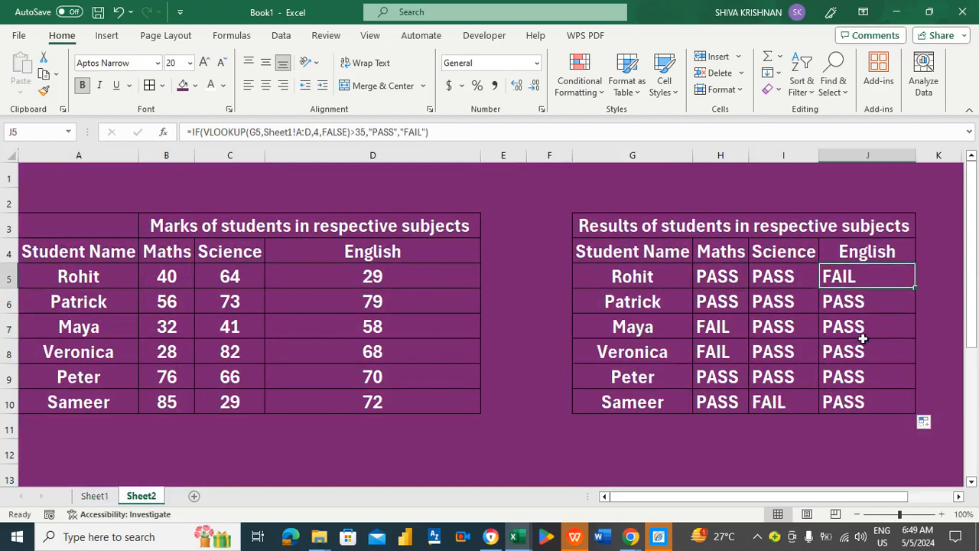
{"action": "key", "text": "Down"}
{"action": "key", "text": "Down"}
{"action": "left_click", "coordinate": [796, 406]}
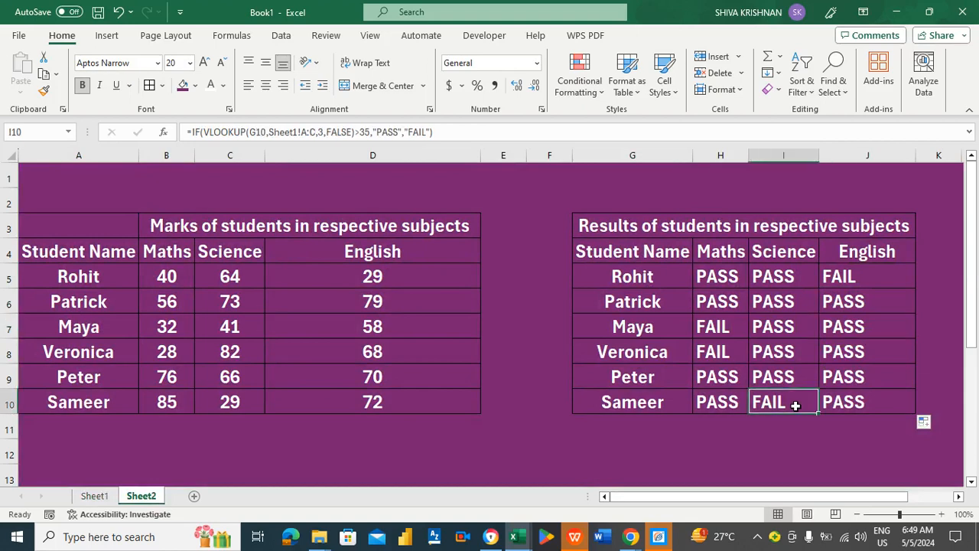
{"action": "left_click", "coordinate": [98, 497]}
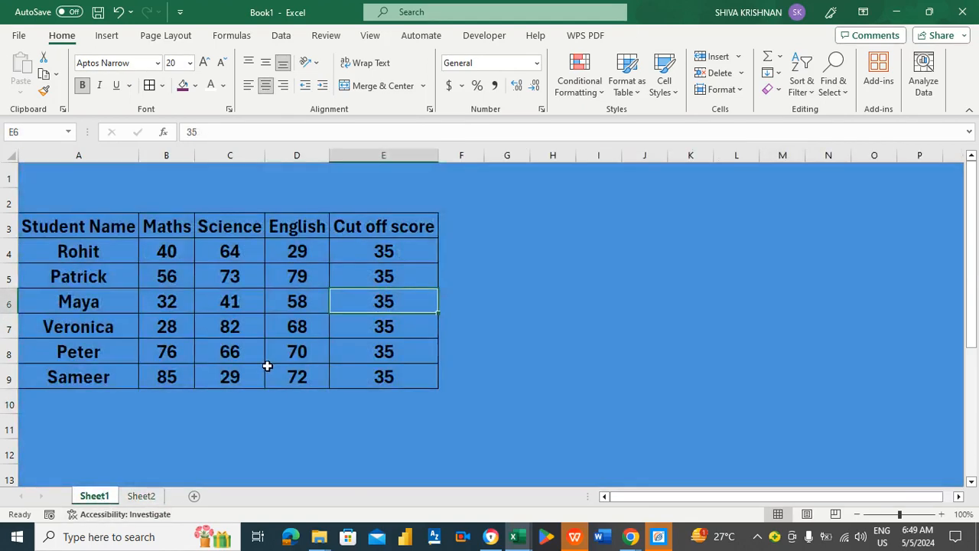
{"action": "left_click", "coordinate": [232, 379]}
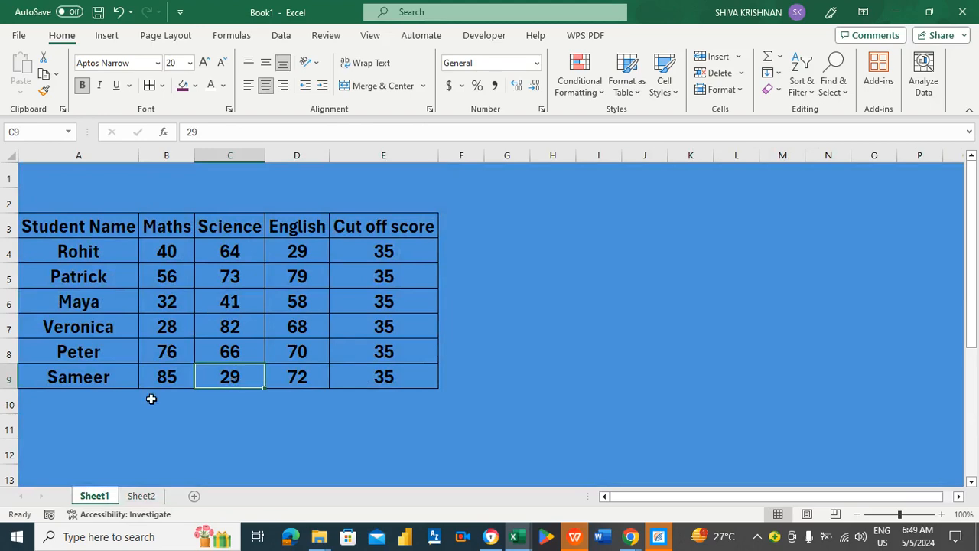
{"action": "left_click", "coordinate": [141, 497]}
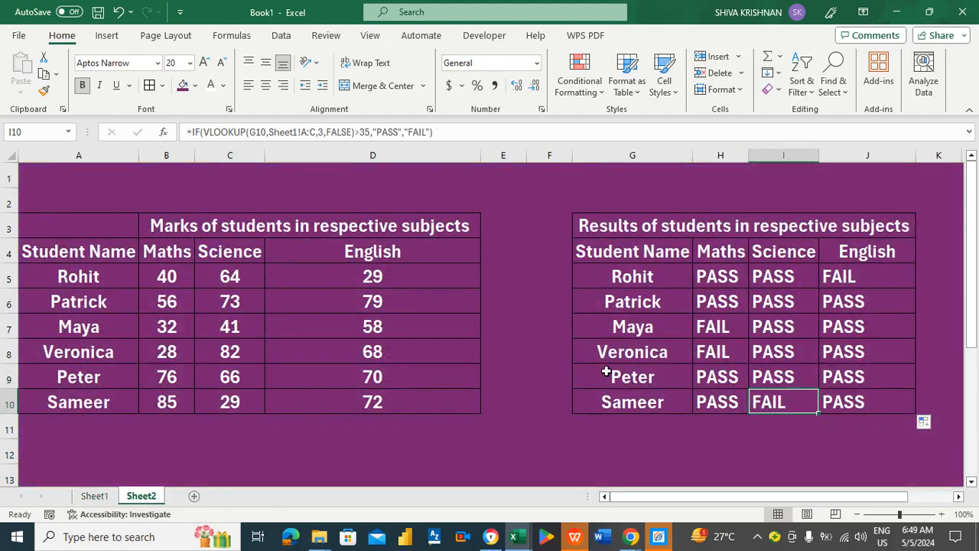
{"action": "left_click", "coordinate": [624, 320]}
{"action": "key", "text": "Down"}
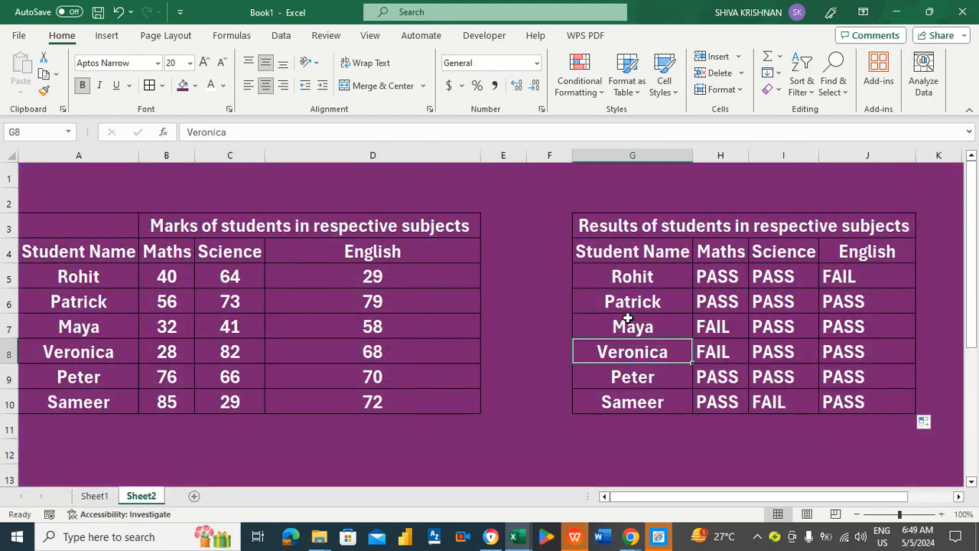
{"action": "left_click", "coordinate": [722, 326]}
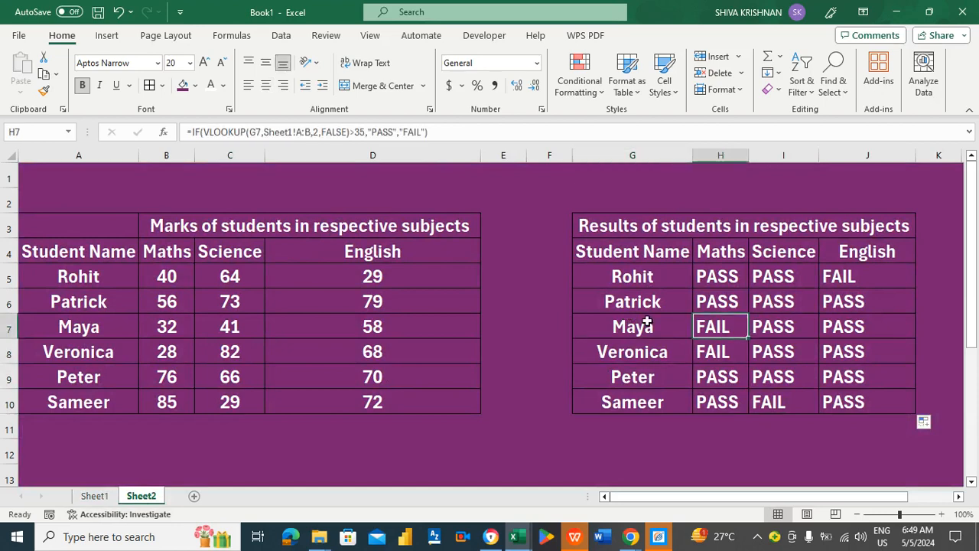
{"action": "left_click", "coordinate": [167, 329]}
{"action": "left_click", "coordinate": [168, 348]}
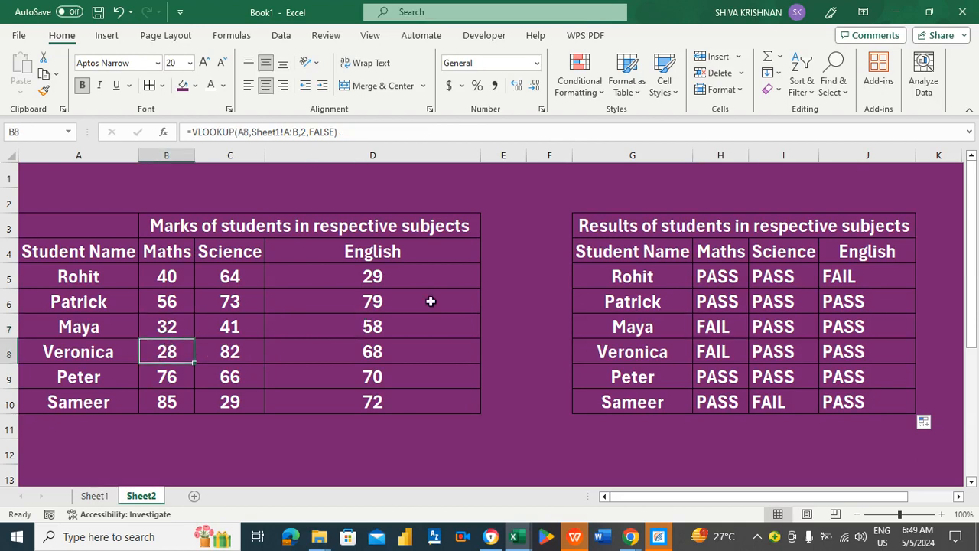
{"action": "left_click", "coordinate": [523, 237]}
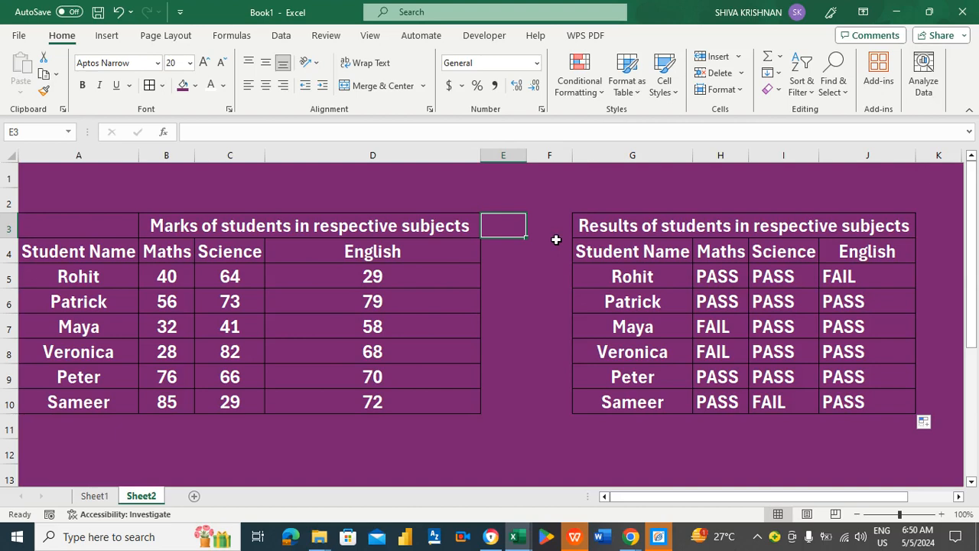
{"action": "left_click", "coordinate": [553, 233]}
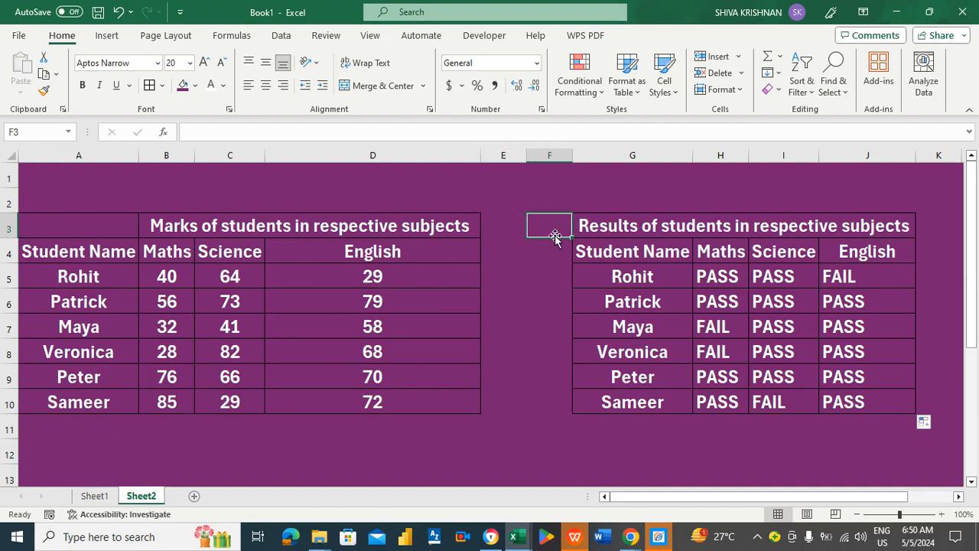
{"action": "left_click", "coordinate": [98, 176]}
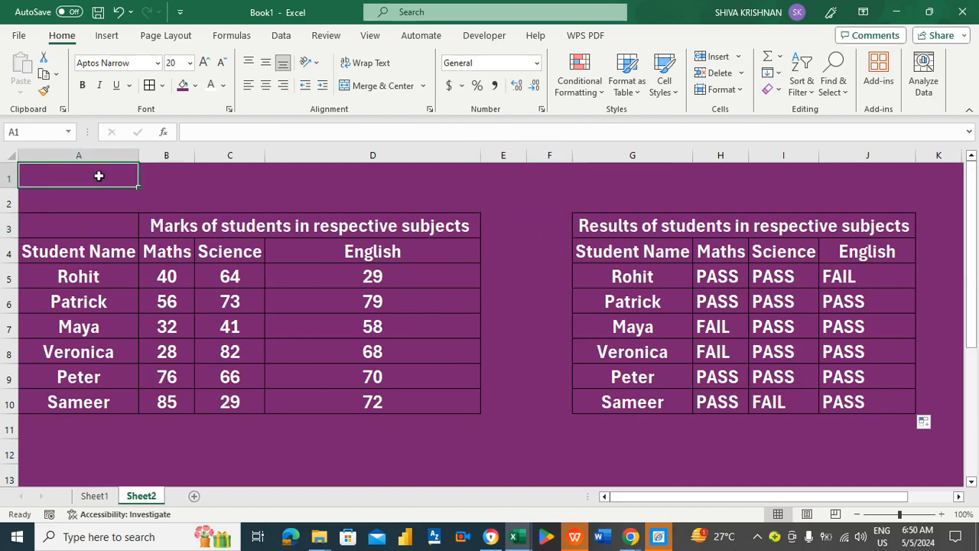